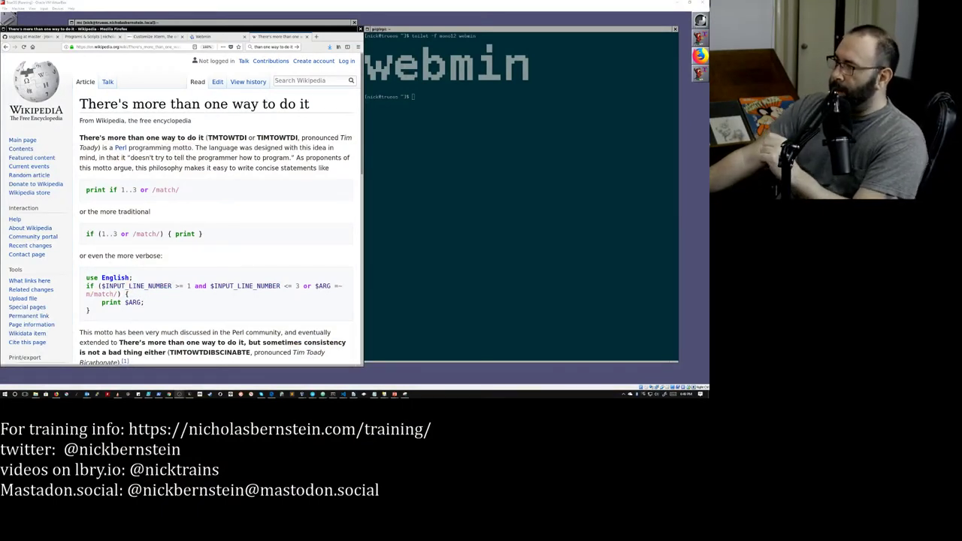
- Leave the Perl motto article and switch to the Webmin documentation tab
{"action": "left_click_drag", "start_coordinate": [79, 104], "coordinate": [267, 168]}
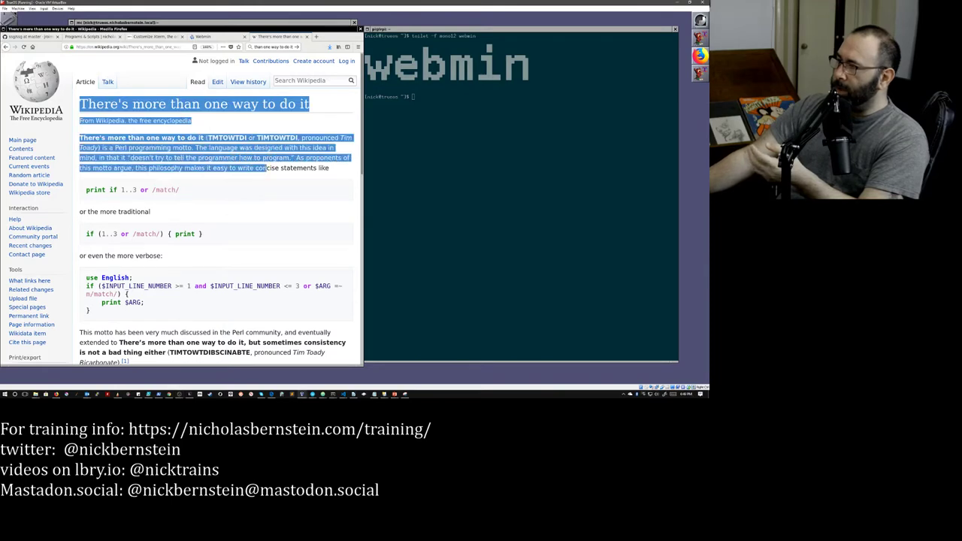
{"action": "left_click", "coordinate": [329, 169]}
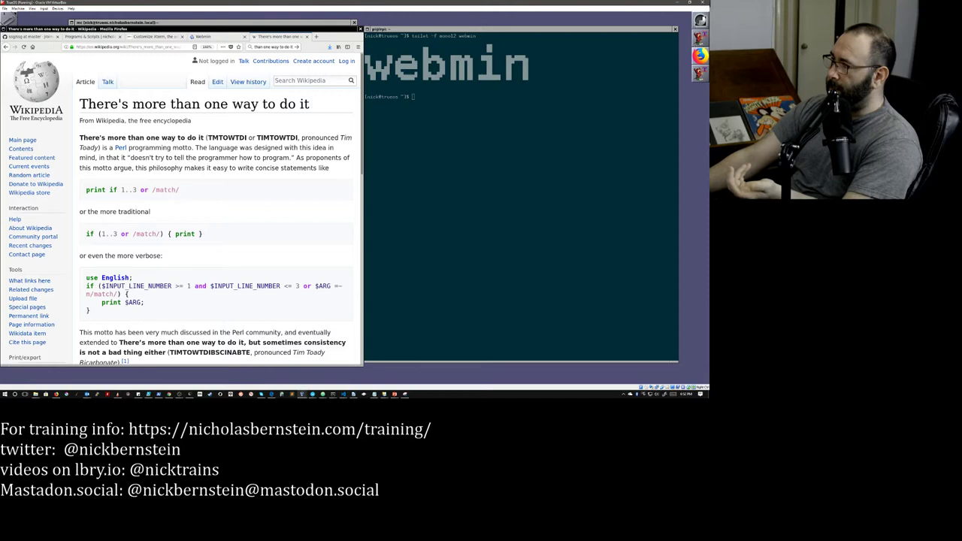
{"action": "key", "text": "ctrl+Page_Up"}
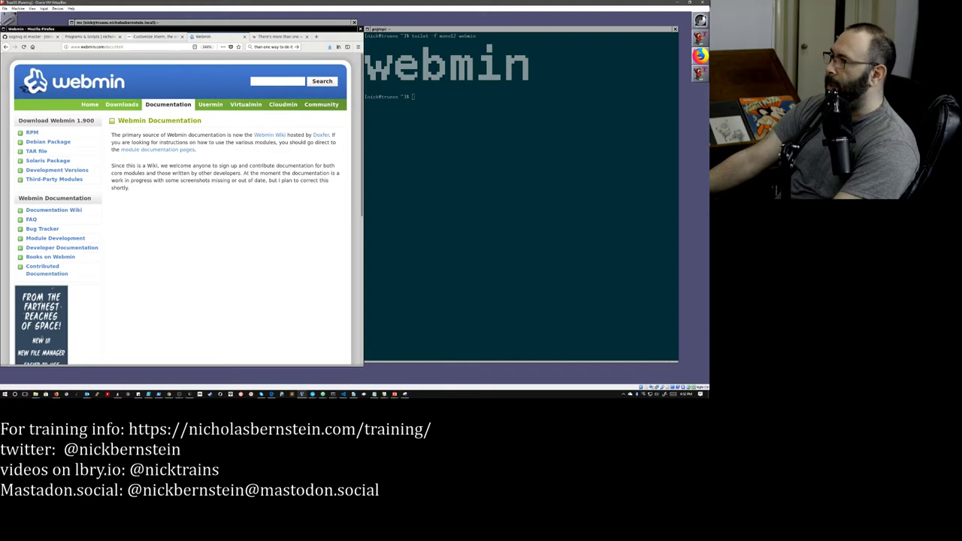
{"action": "type", "text": "toilet -f mono12 webmin"}
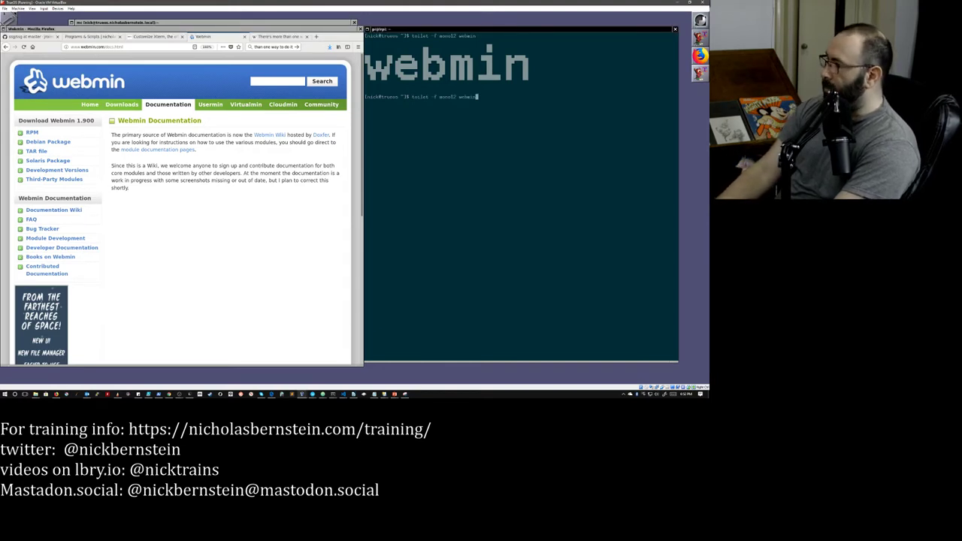
- Recall the earlier ssh command to the Pi from history and remove its cipher option
{"action": "key", "text": "Up"}
{"action": "key", "text": "Down"}
{"action": "key", "text": "Up"}
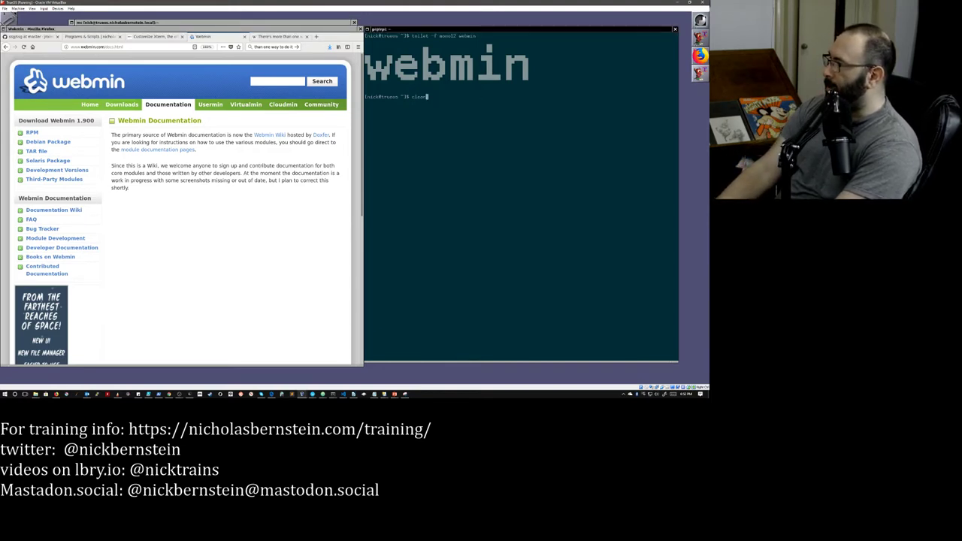
{"action": "key", "text": "Up"}
{"action": "key", "text": "Up"}
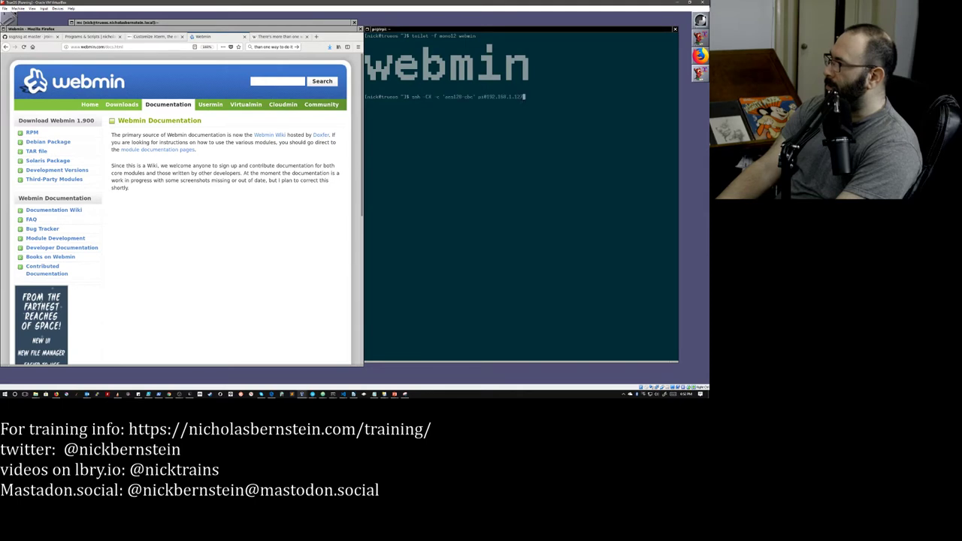
{"action": "key", "text": "Up"}
{"action": "key", "text": "Up"}
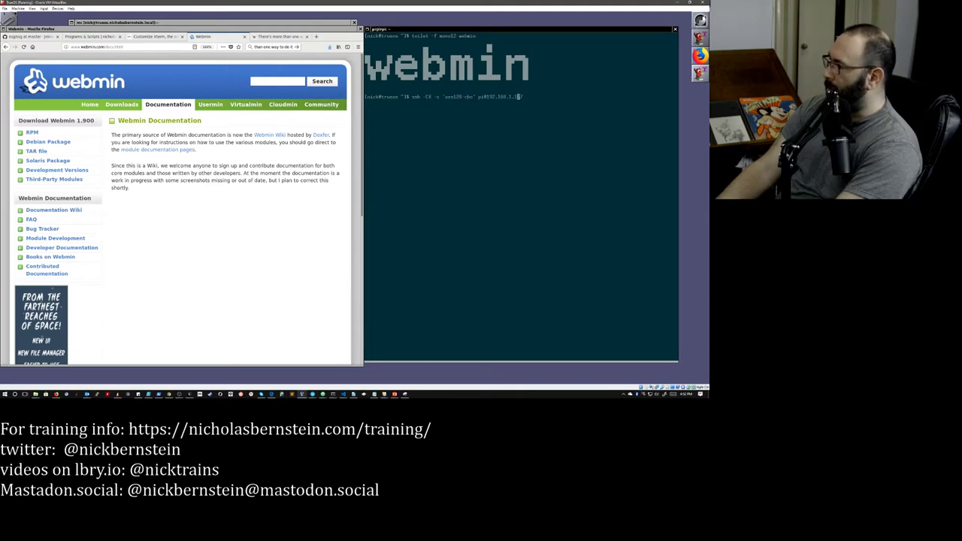
{"action": "key", "text": "BackSpace"}
{"action": "key", "text": "BackSpace"}
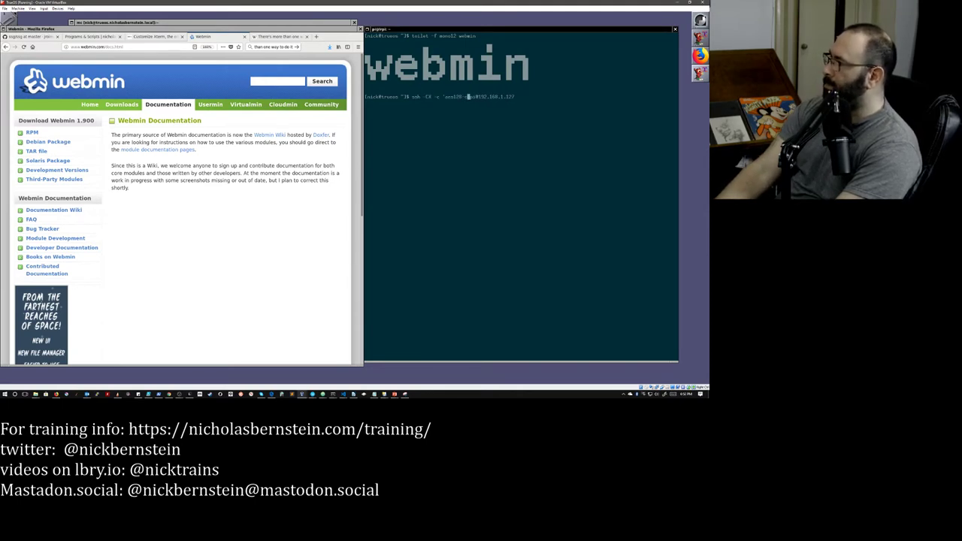
{"action": "key", "text": "BackSpace"}
{"action": "key", "text": "BackSpace"}
{"action": "key", "text": "BackSpace"}
{"action": "key", "text": "BackSpace"}
{"action": "key", "text": "BackSpace"}
{"action": "key", "text": "BackSpace"}
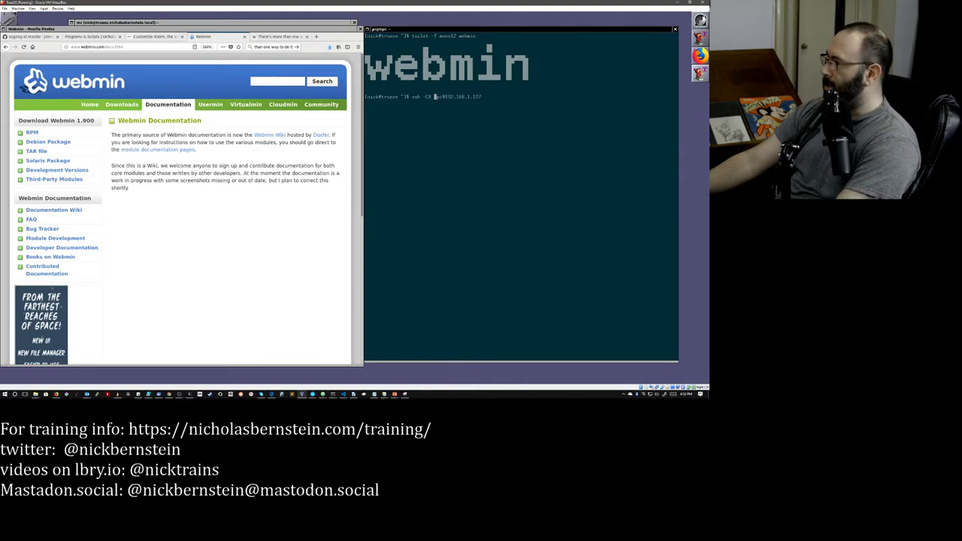
- Dismiss the VT Fonts menu, cancel the ssh command, and launch mate-terminal
{"action": "right_click", "coordinate": [456, 128], "text": "ctrl"}
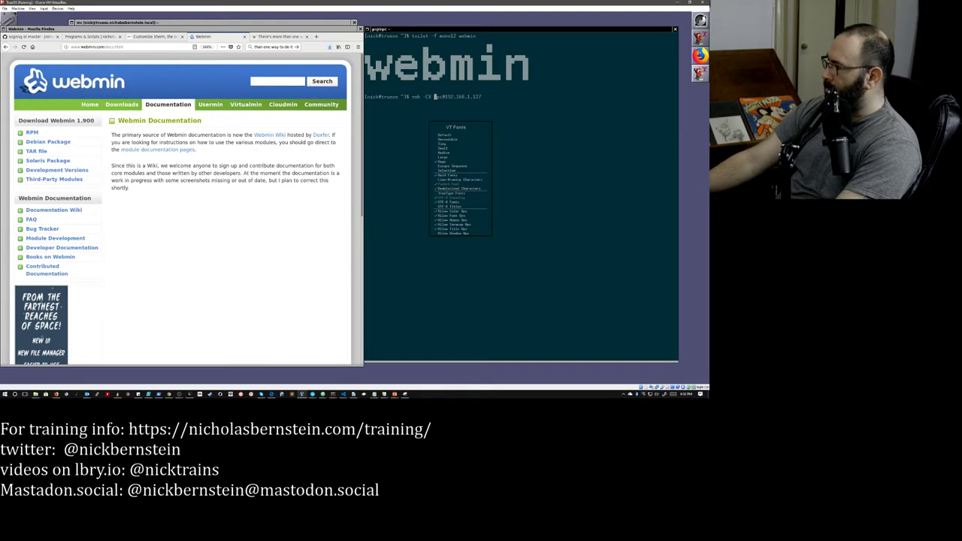
{"action": "key", "text": "Escape"}
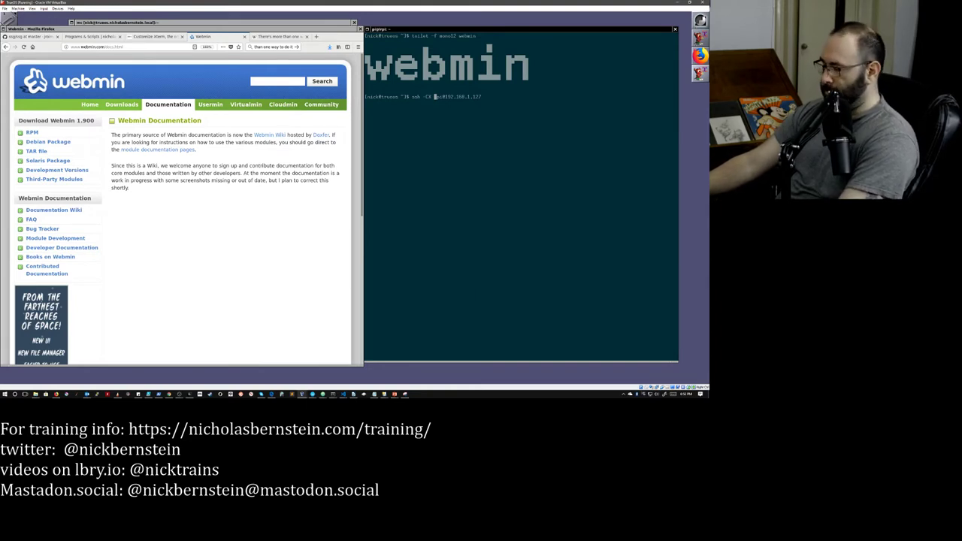
{"action": "key", "text": "ctrl+c"}
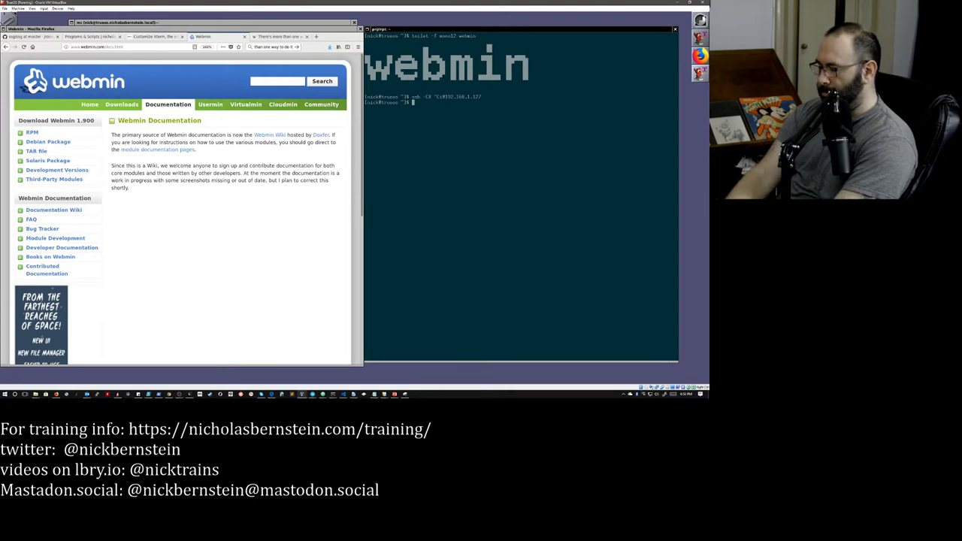
{"action": "type", "text": "mo"}
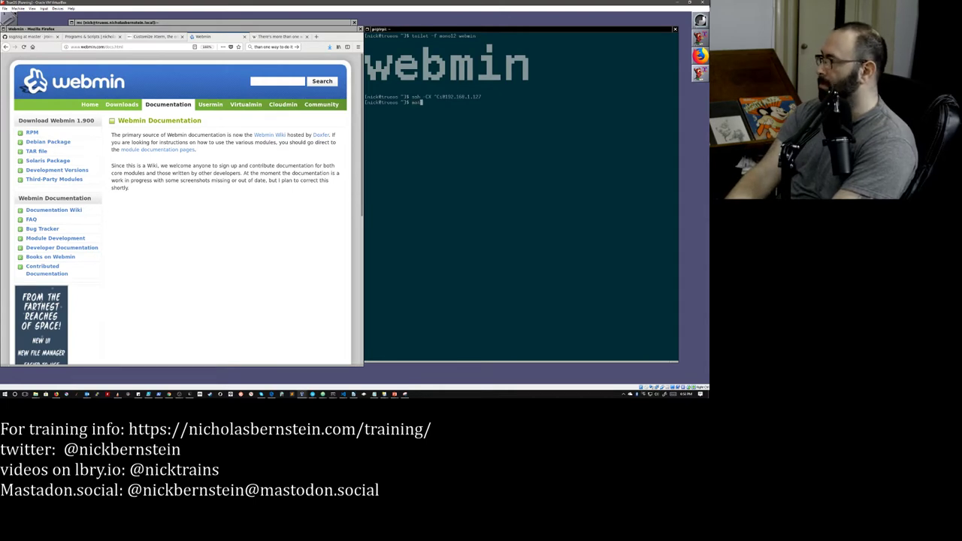
{"action": "type", "text": "sh"}
{"action": "key", "text": "Tab"}
{"action": "key", "text": "Tab"}
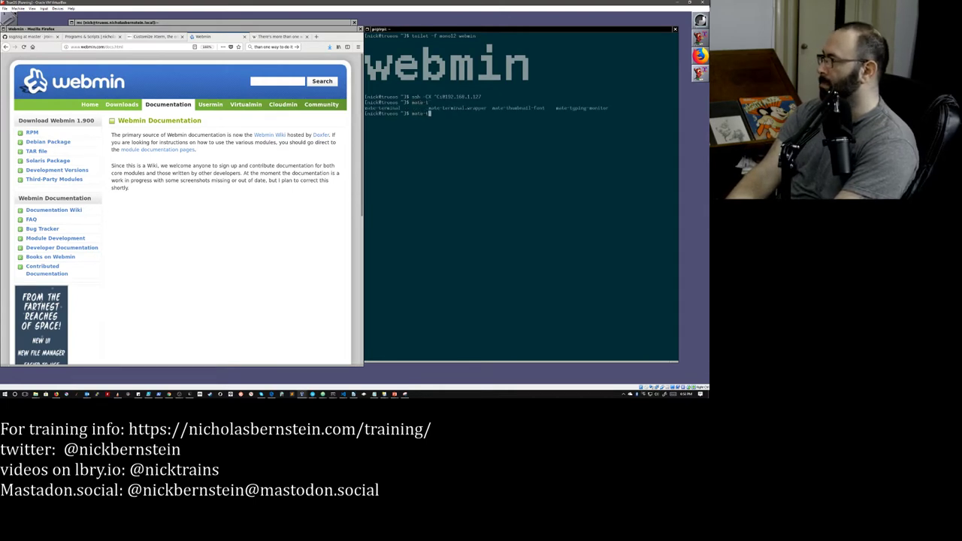
{"action": "key", "text": "Return"}
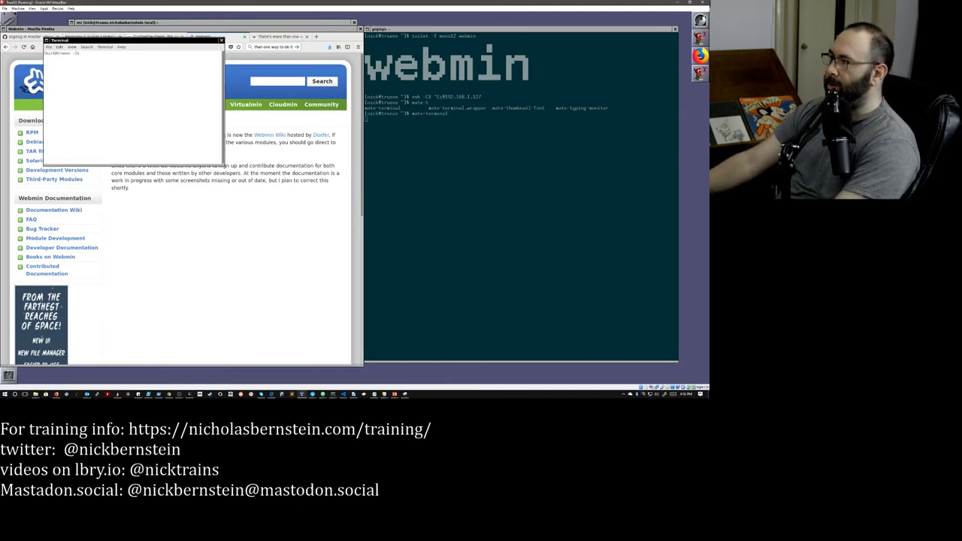
- Turn off the system fixed-width font in the Default profile and set Monospace Regular 18
{"action": "left_click_drag", "start_coordinate": [113, 40], "coordinate": [304, 85]}
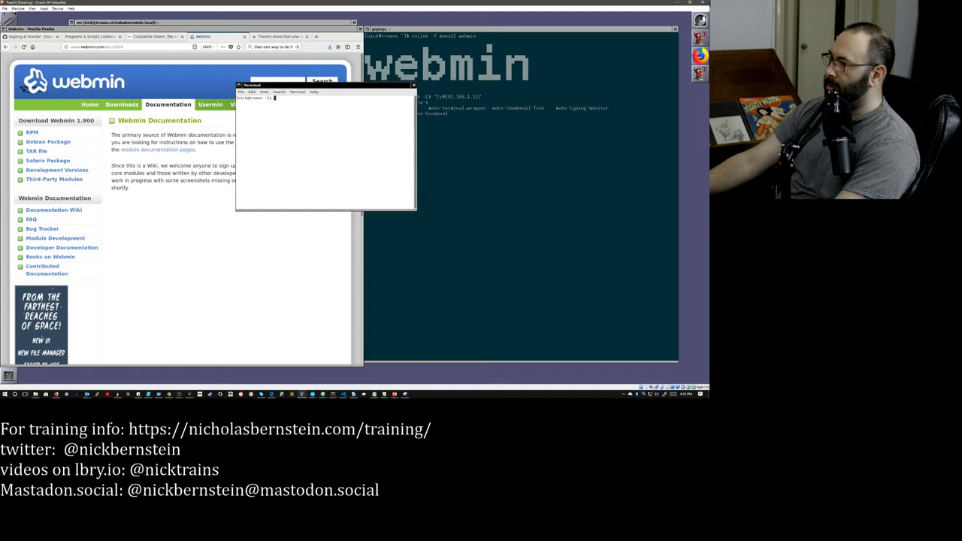
{"action": "left_click", "coordinate": [252, 92]}
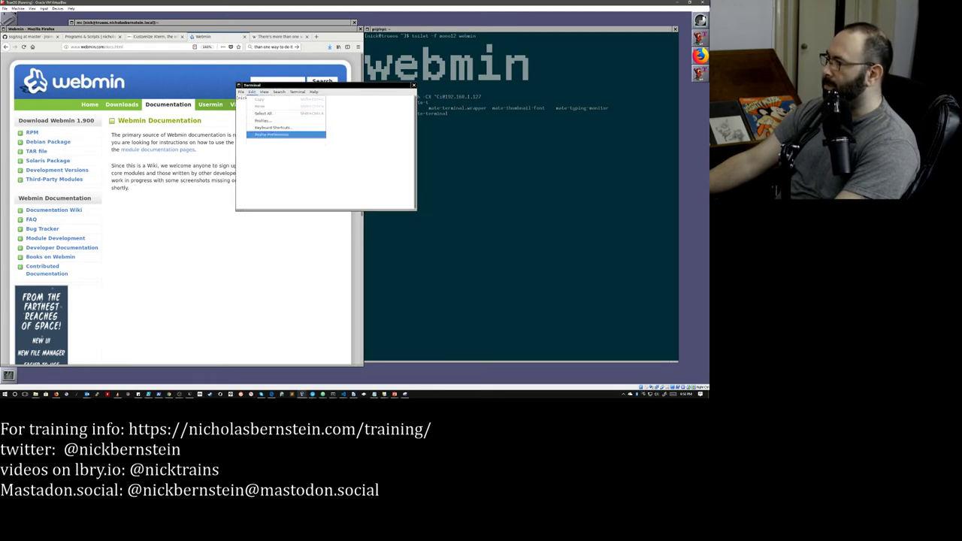
{"action": "left_click", "coordinate": [274, 134]}
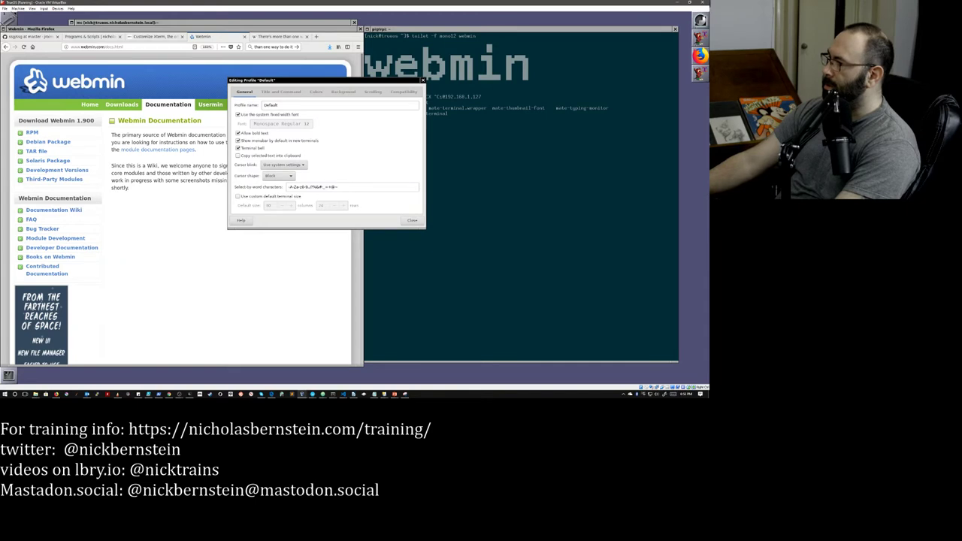
{"action": "left_click", "coordinate": [237, 115]}
{"action": "left_click", "coordinate": [282, 123]}
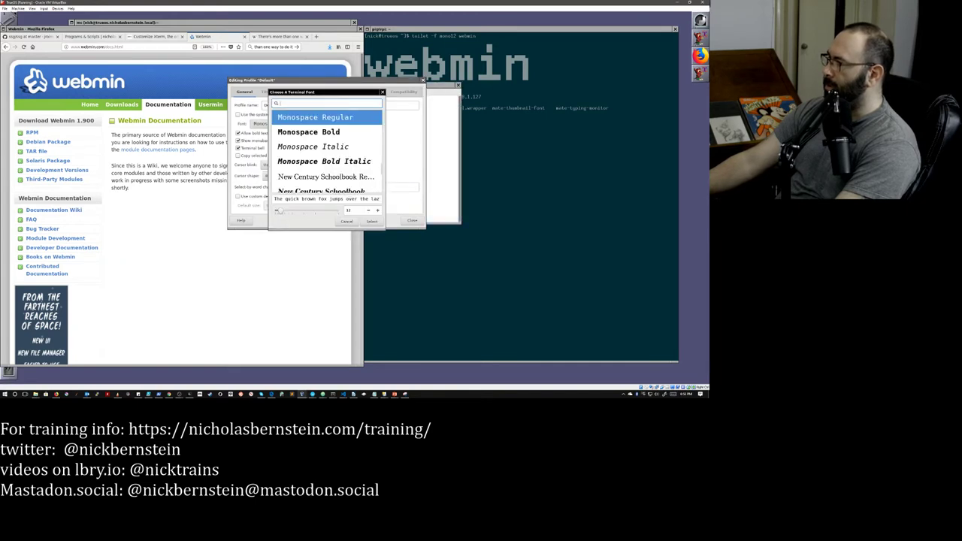
{"action": "left_click", "coordinate": [354, 210]}
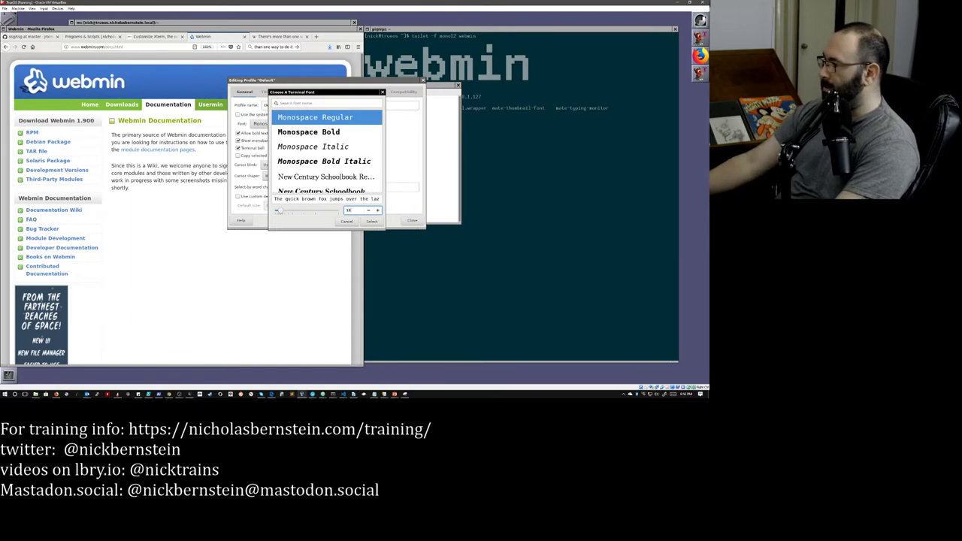
{"action": "key", "text": "Return"}
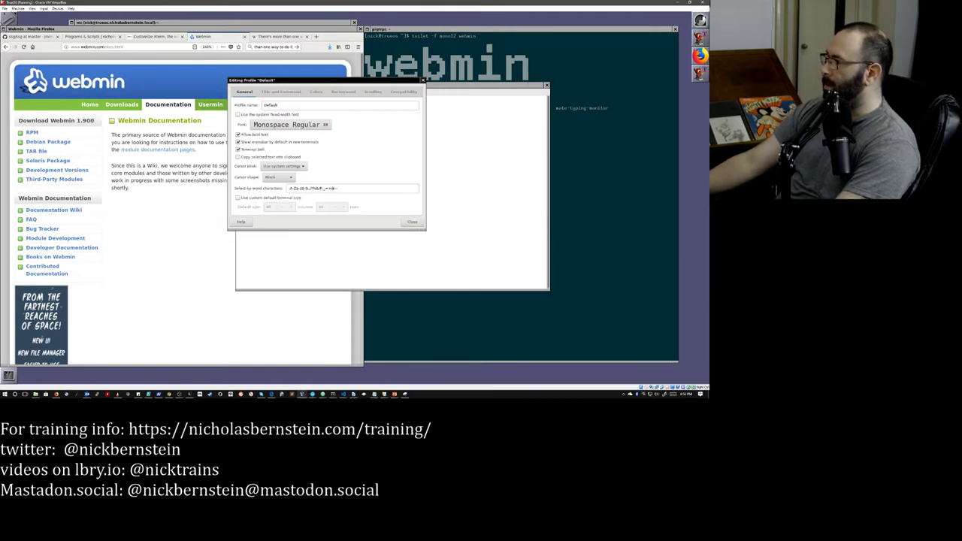
- Move the profile editor aside and change the font to Monospace Regular 24
{"action": "left_click_drag", "start_coordinate": [252, 80], "coordinate": [70, 88]}
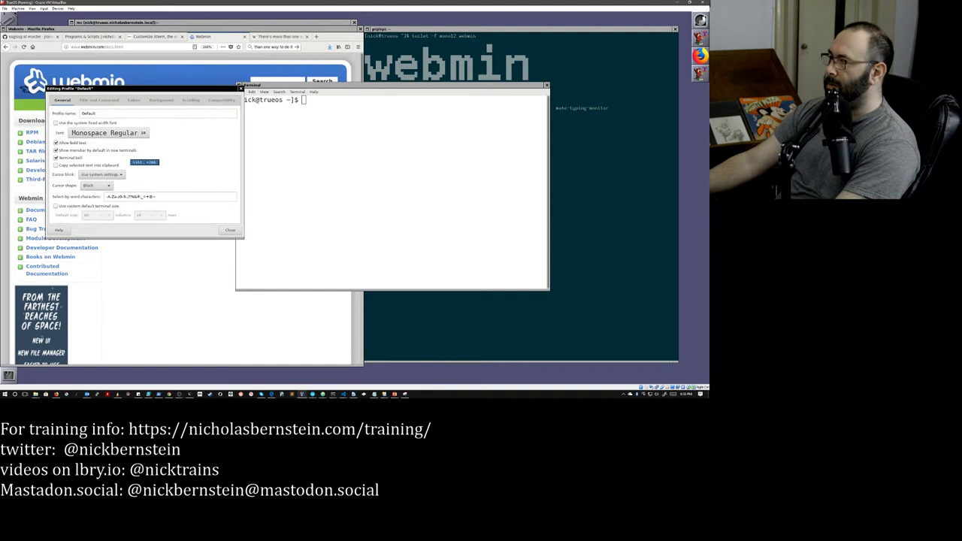
{"action": "left_click_drag", "start_coordinate": [70, 88], "coordinate": [60, 78]}
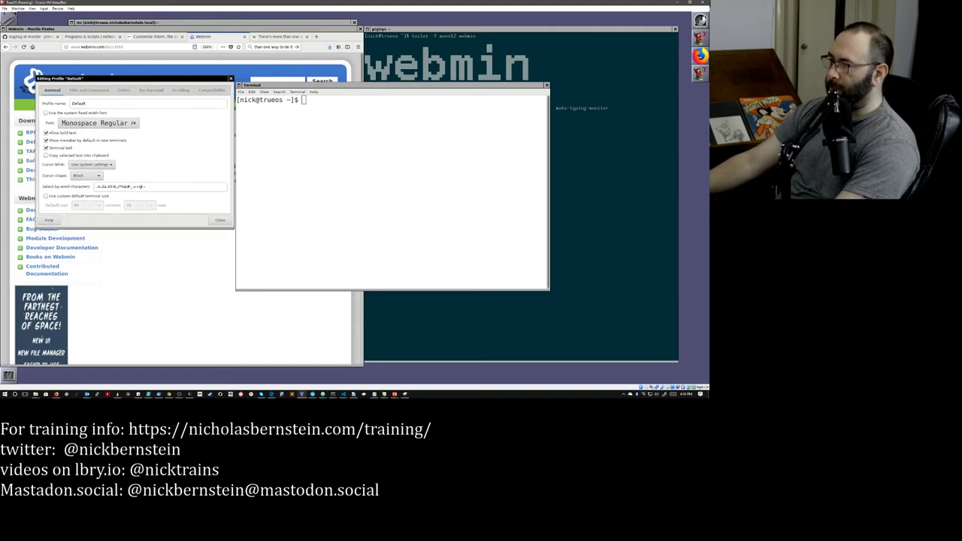
{"action": "left_click", "coordinate": [98, 122]}
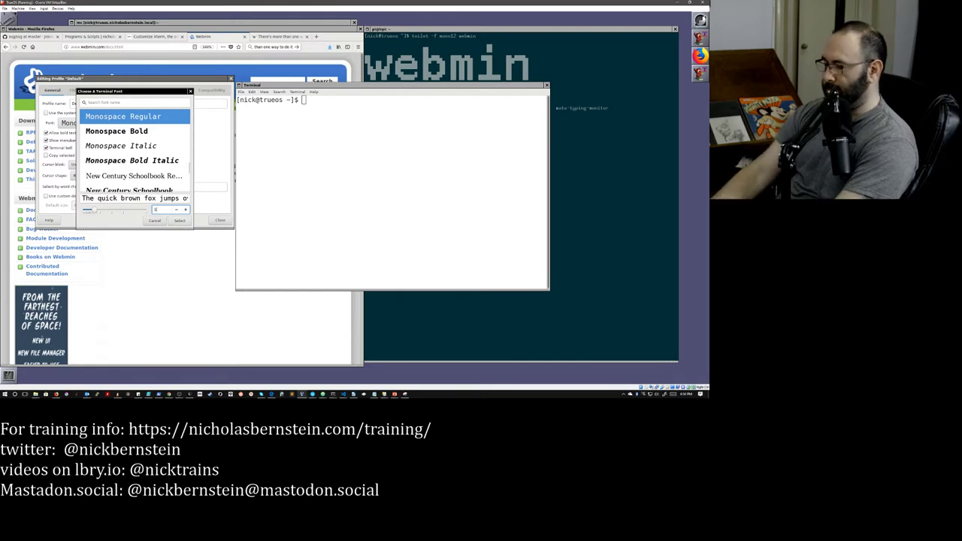
{"action": "type", "text": "24"}
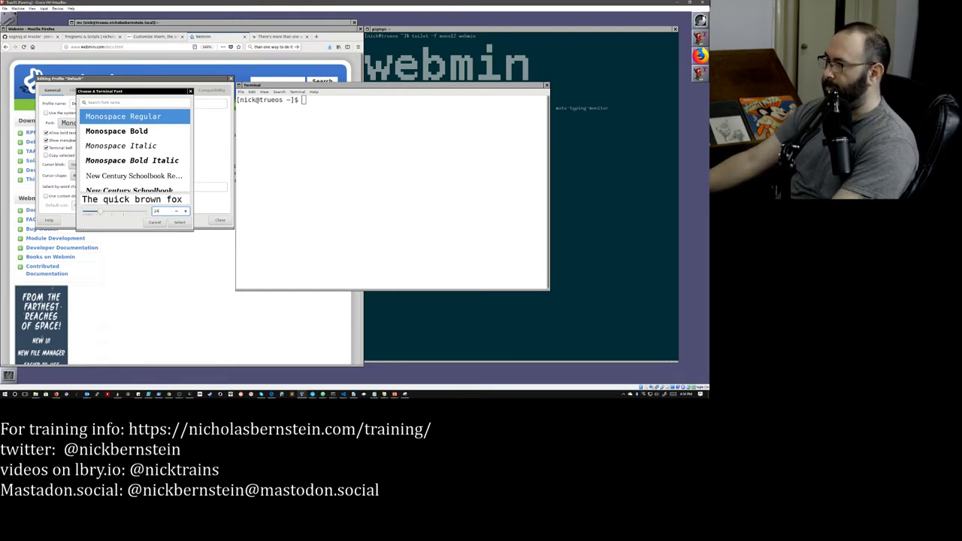
{"action": "key", "text": "Return"}
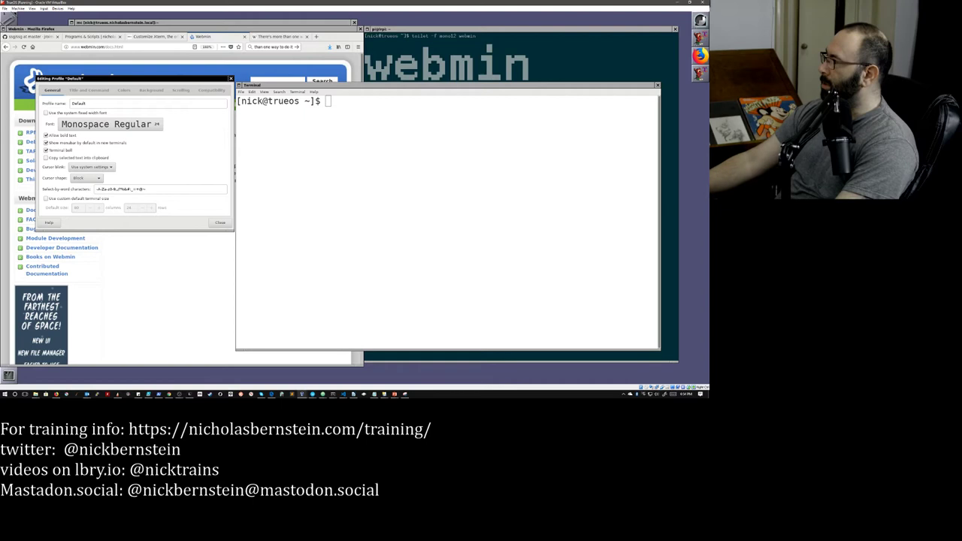
- Attempt ssh -CX to the Pi at 192.168.1.127 and submit the password
{"action": "key", "text": "alt+Tab"}
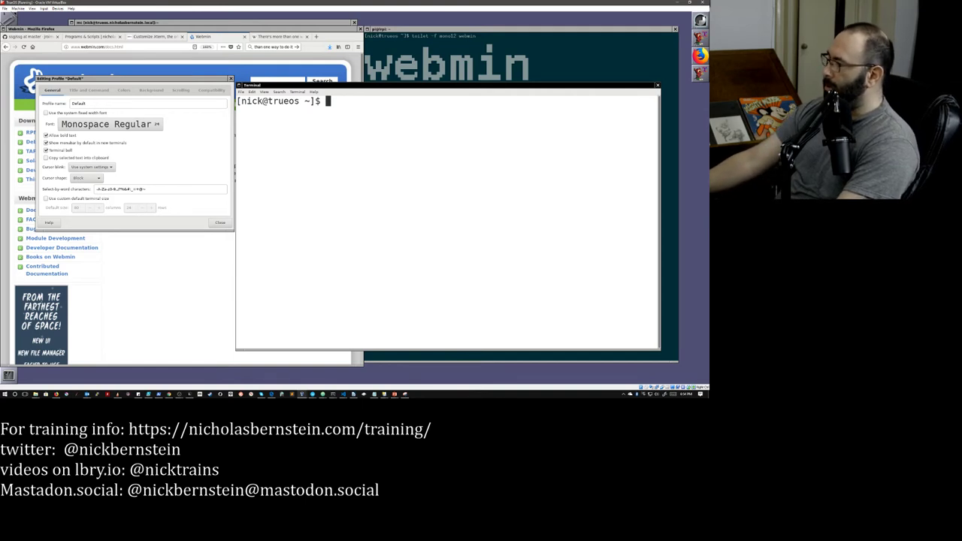
{"action": "type", "text": "ssh -CX "}
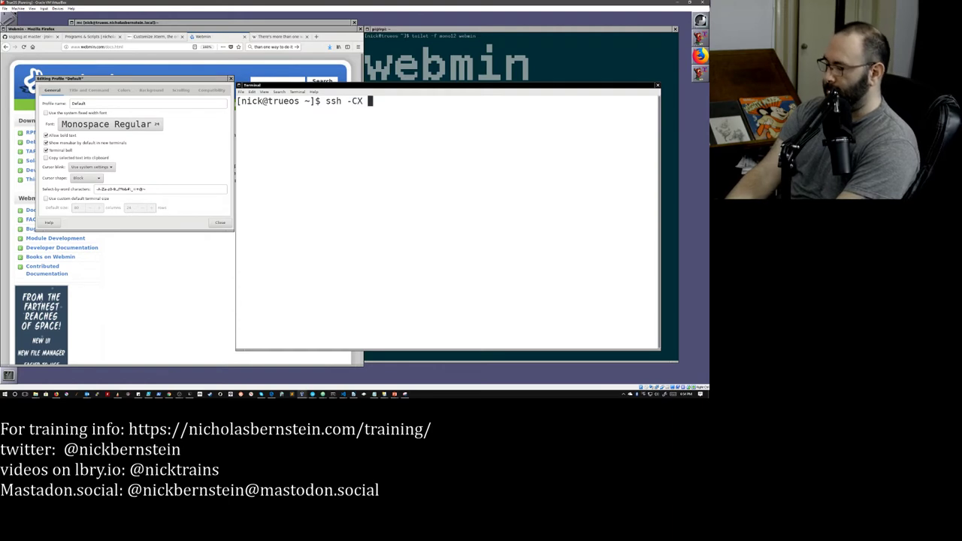
{"action": "type", "text": "pi@"}
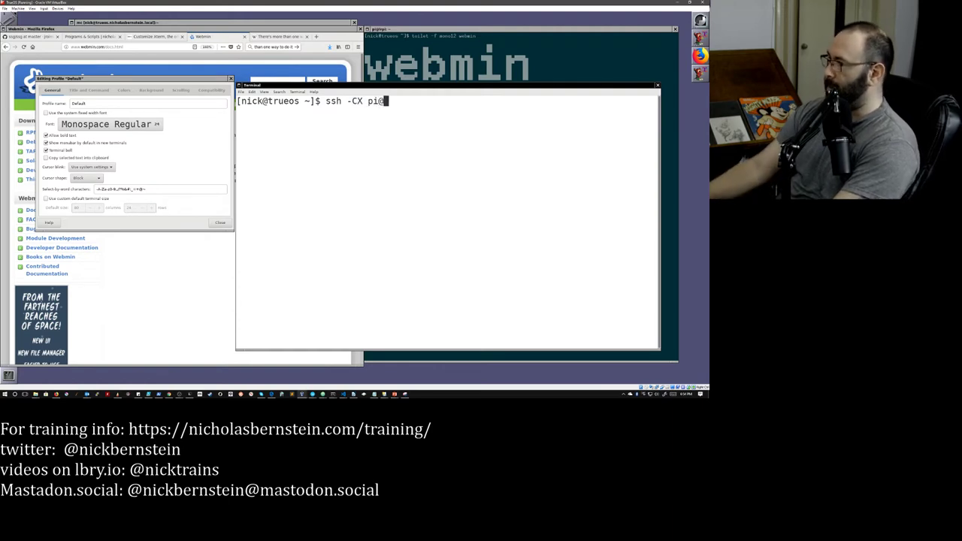
{"action": "type", "text": "i@192.168.1.12"}
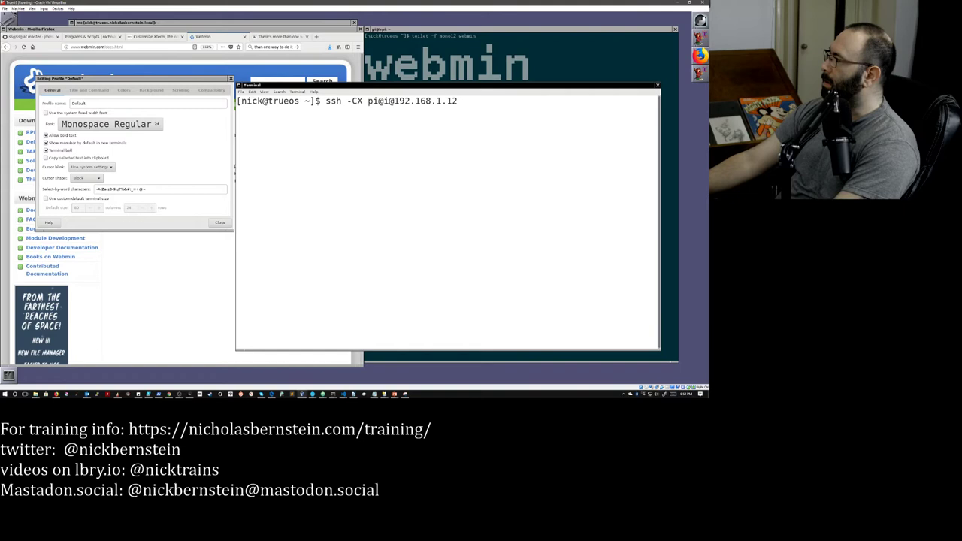
{"action": "key", "text": "alt+Tab"}
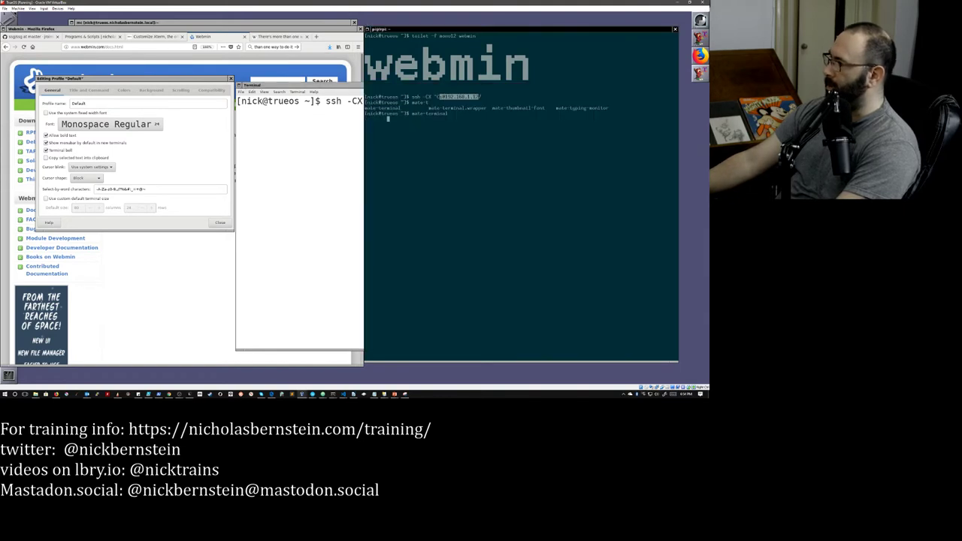
{"action": "key", "text": "alt+Tab"}
{"action": "type", "text": "7"}
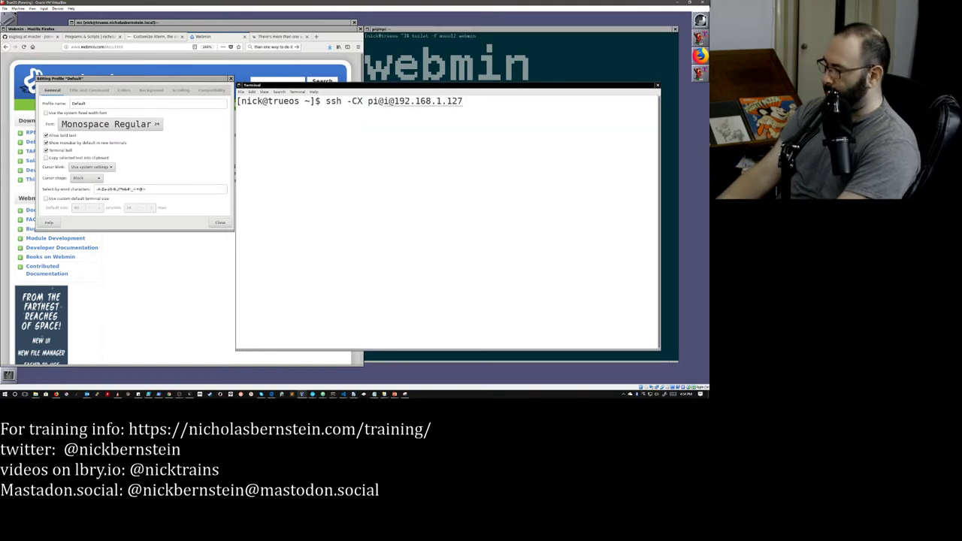
{"action": "key", "text": "Return"}
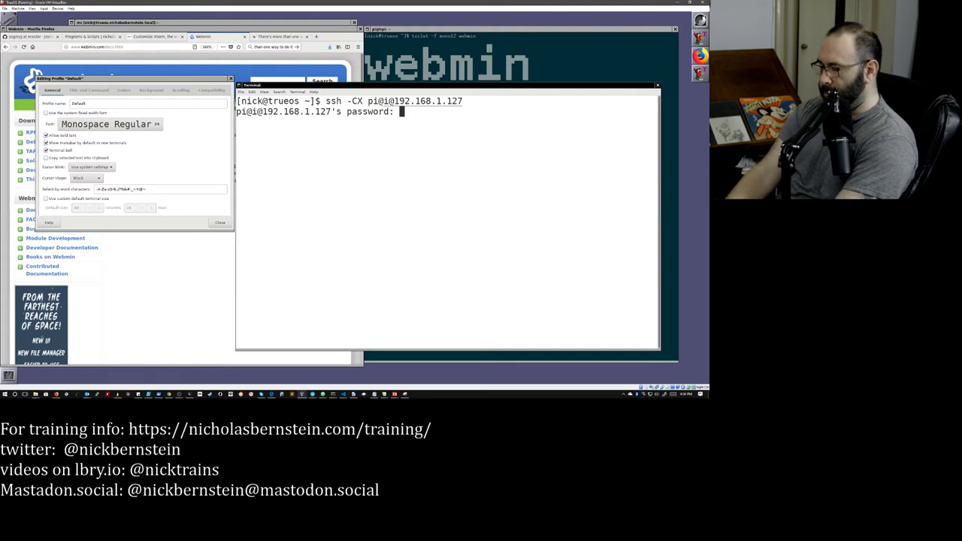
{"action": "key", "text": "Return"}
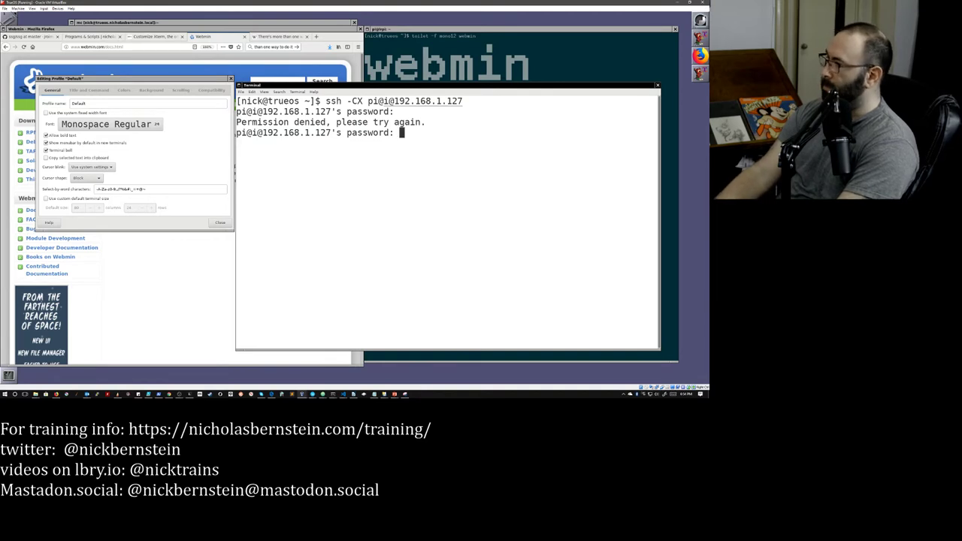
- After the denial, recall the ssh command and remove the extra '@i' from the login
{"action": "key", "text": "ctrl+c"}
{"action": "key", "text": "Up"}
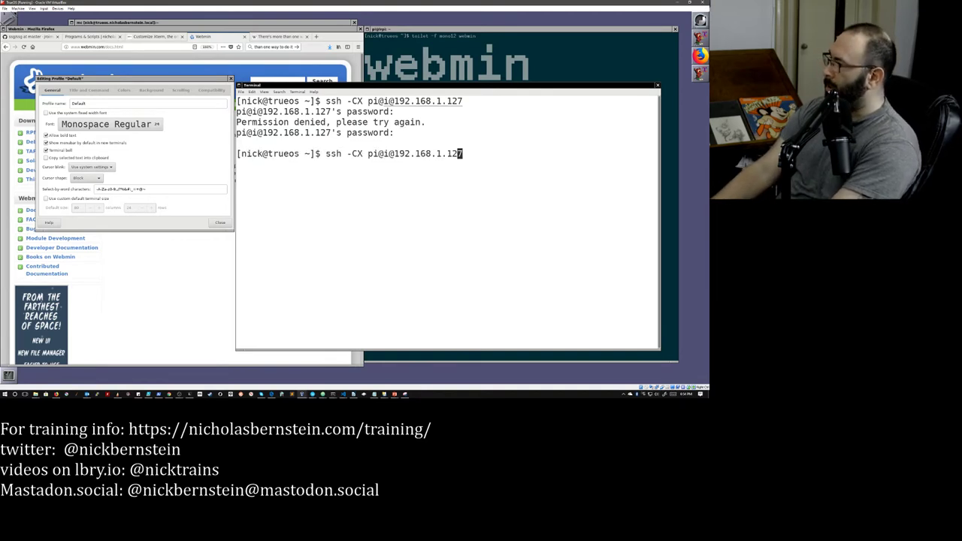
{"action": "key", "text": "BackSpace"}
{"action": "key", "text": "BackSpace"}
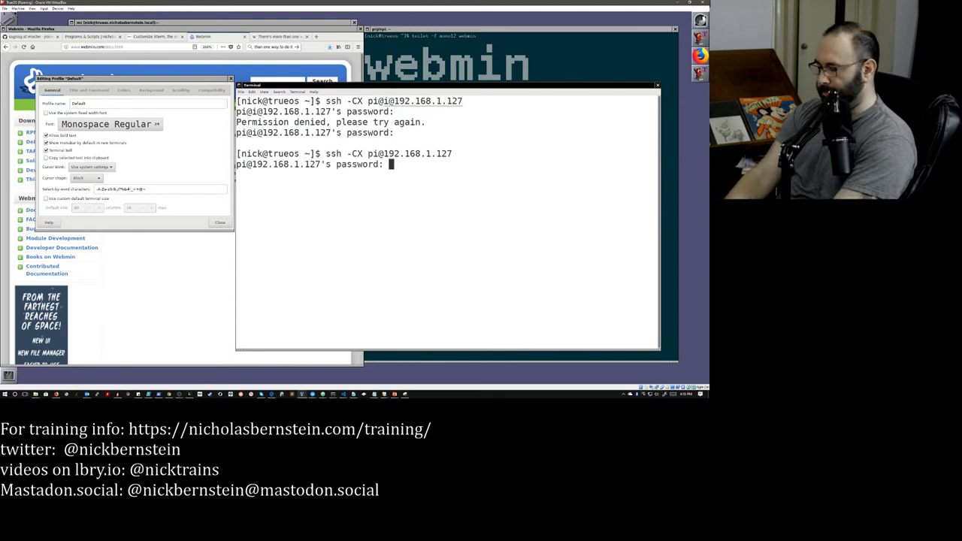
- Log into the Pi, run clear and ls, and close the Editing Profile dialog
{"action": "key", "text": "Return"}
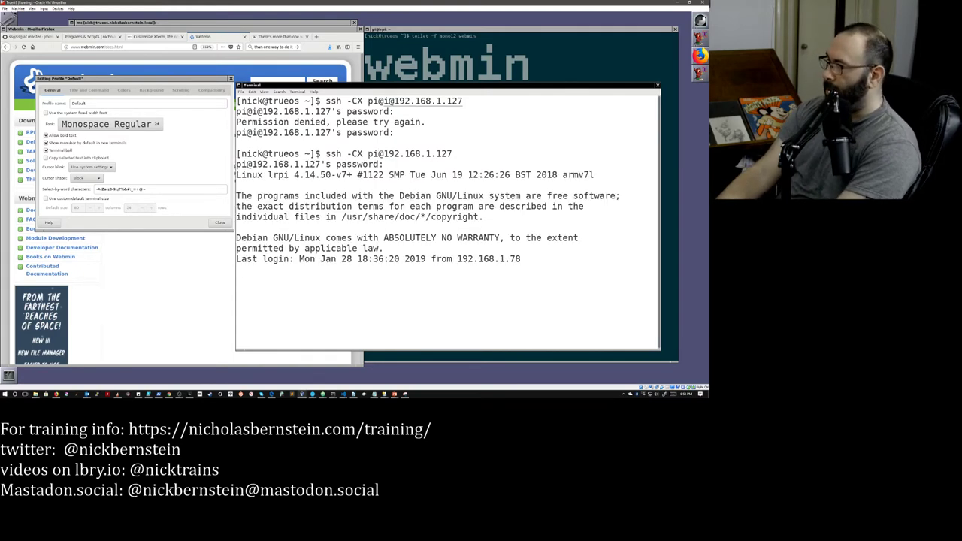
{"action": "type", "text": "clear"}
{"action": "key", "text": "Return"}
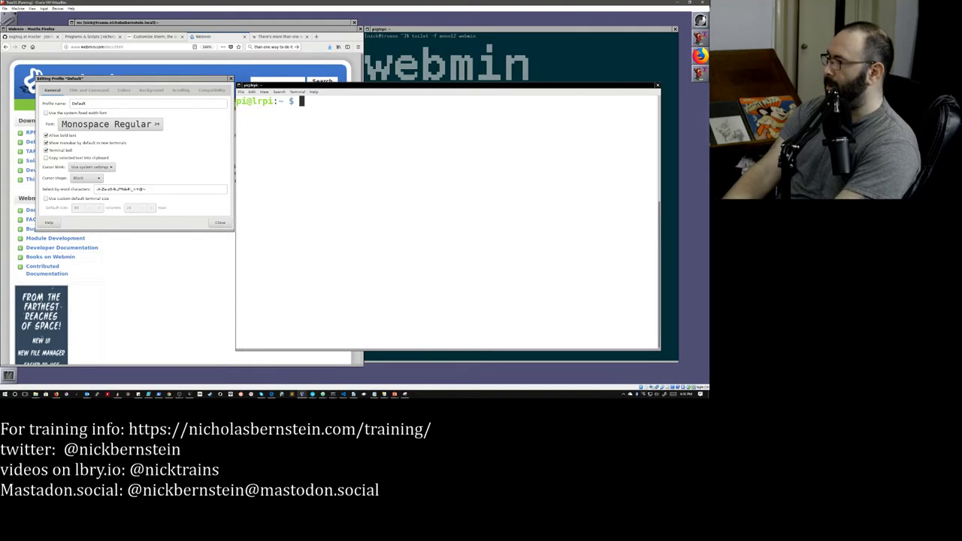
{"action": "type", "text": "ls"}
{"action": "key", "text": "Return"}
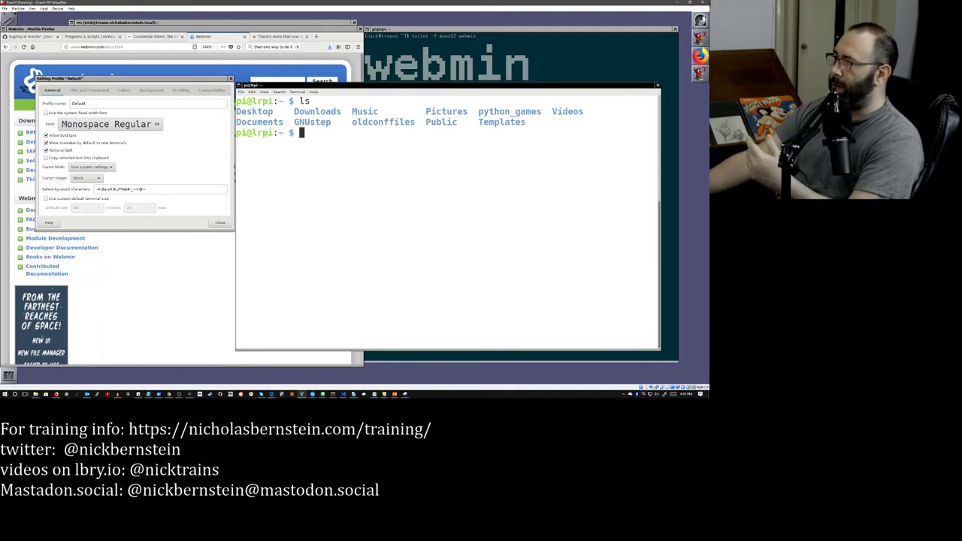
{"action": "key", "text": "Escape"}
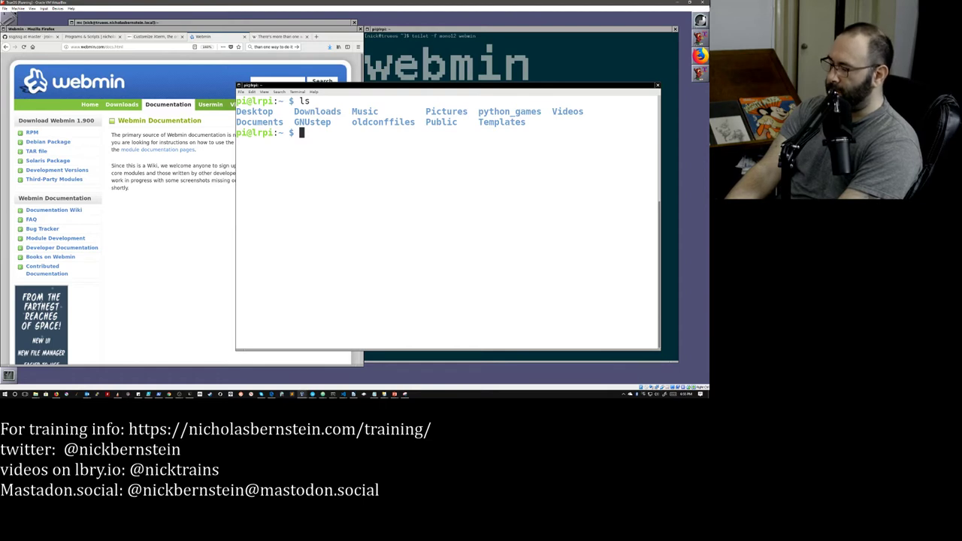
{"action": "type", "text": "apt-cache"}
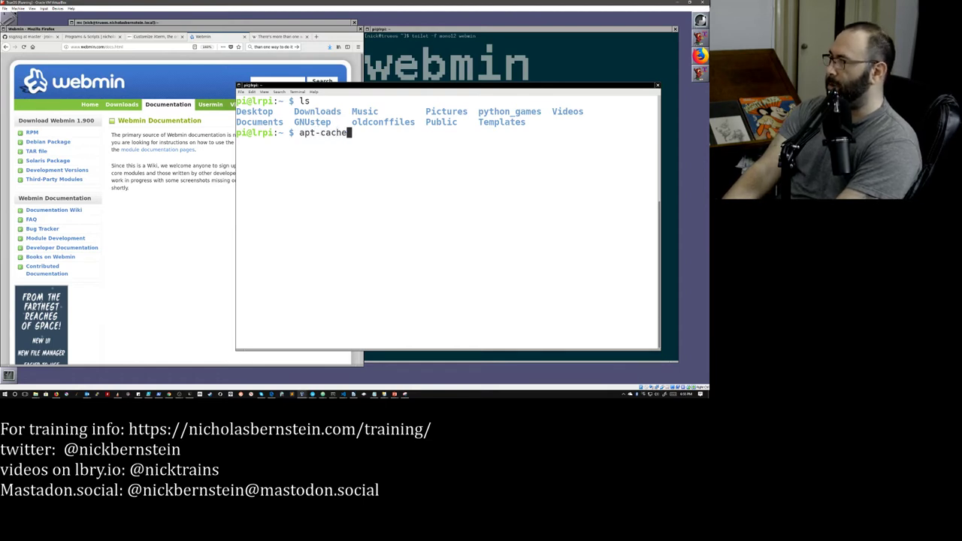
{"action": "type", "text": " search w"}
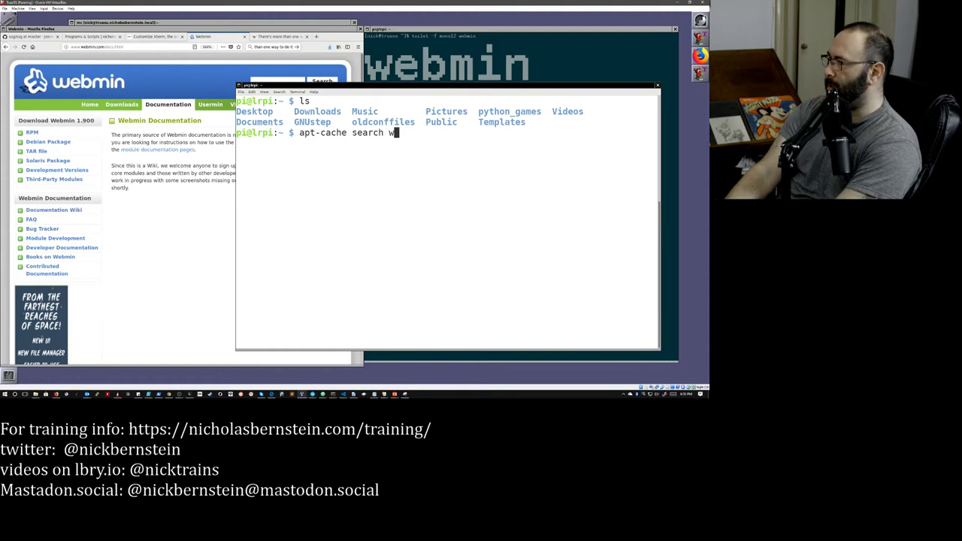
{"action": "type", "text": "ebmin"}
- Run apt-cache search webmin, then open SourceForge's Webmin .deb page and cancel the download prompt
{"action": "key", "text": "Return"}
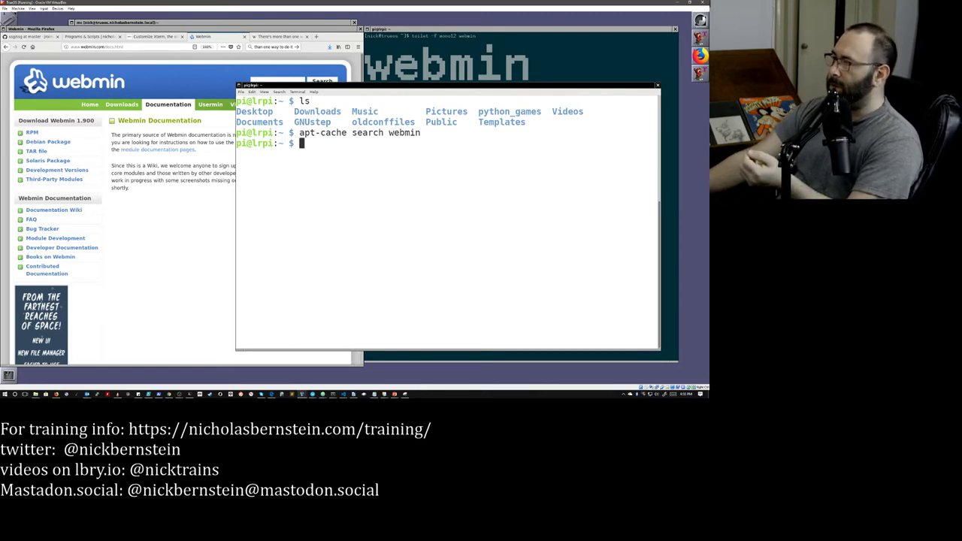
{"action": "left_click", "coordinate": [150, 226]}
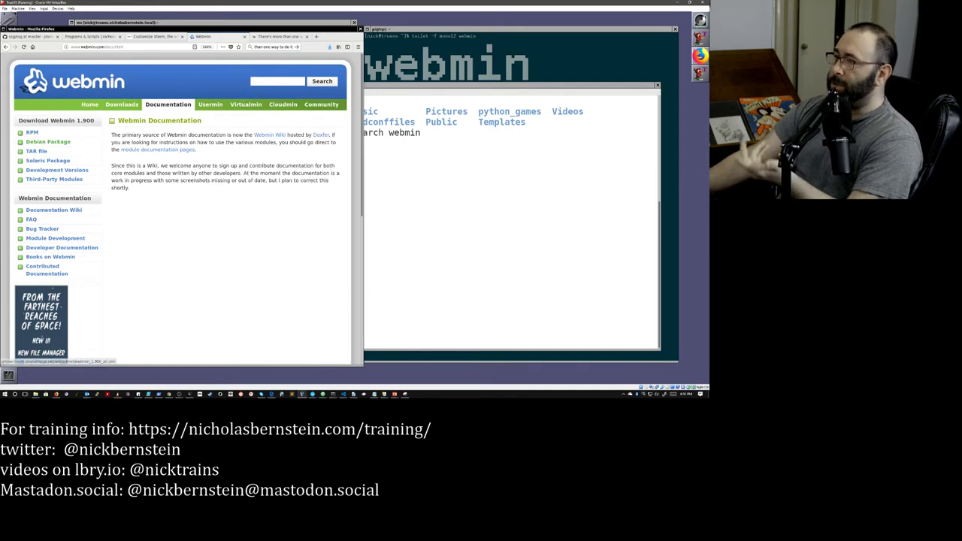
{"action": "left_click", "coordinate": [49, 141]}
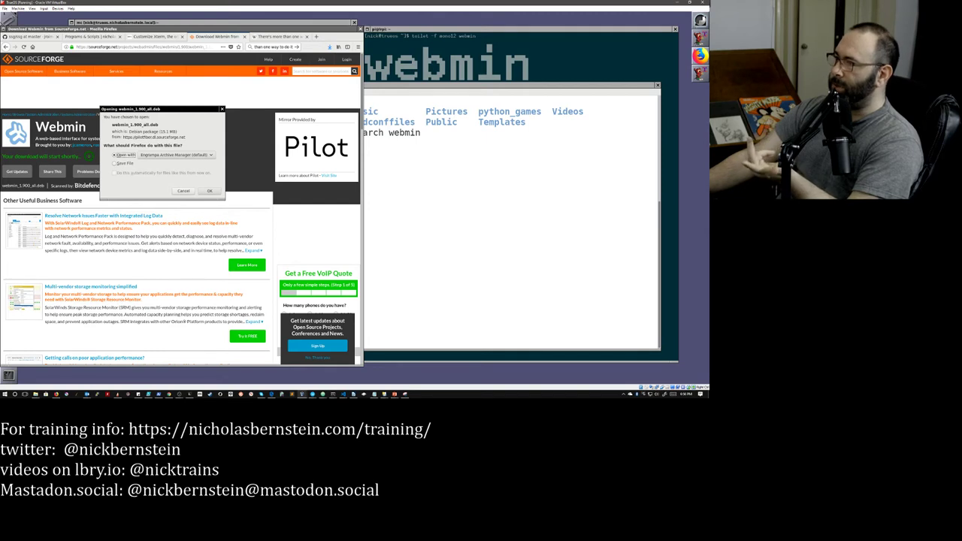
{"action": "key", "text": "Return"}
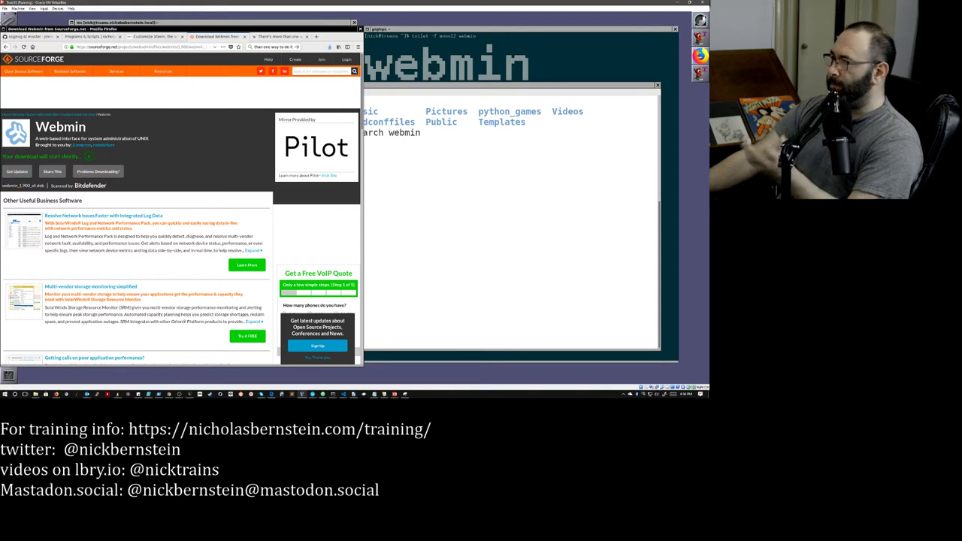
{"action": "key", "text": "alt+Tab"}
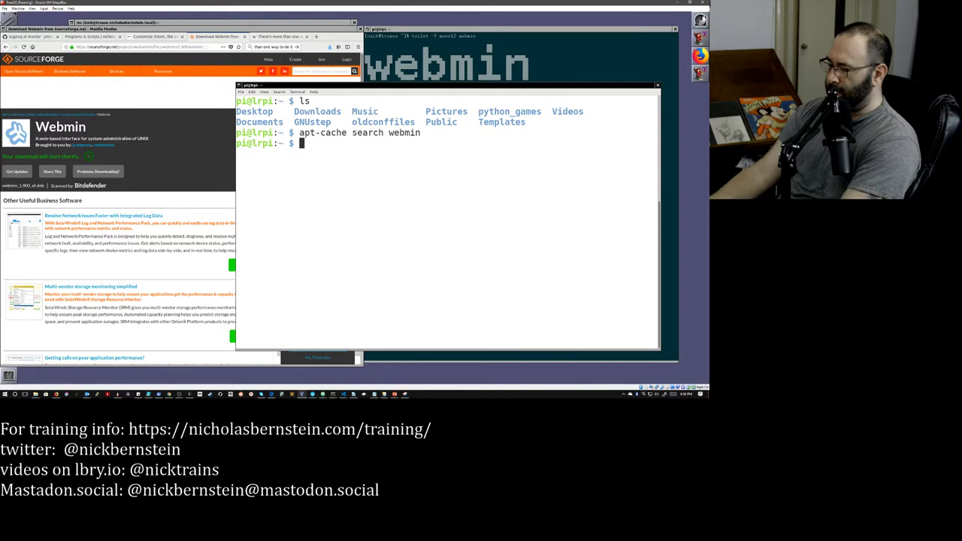
{"action": "type", "text": "firefi"}
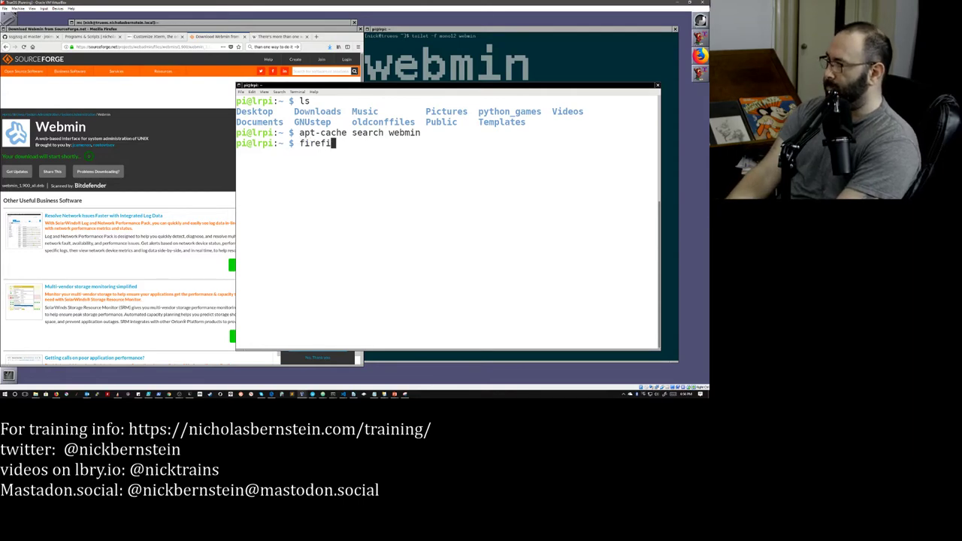
- Run 'firefox &' at the Pi prompt to start a background browser window
{"action": "key", "text": "BackSpace"}
{"action": "type", "text": "ox"}
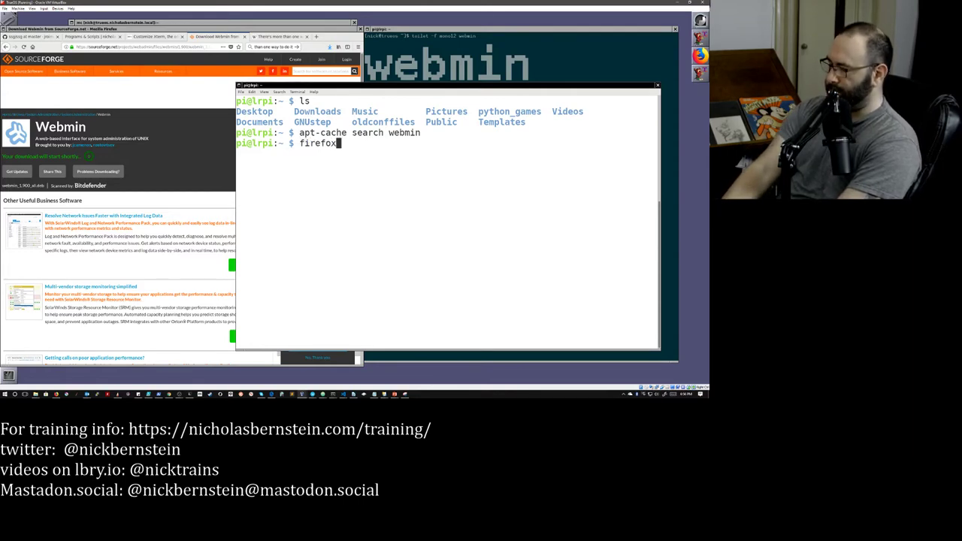
{"action": "type", "text": "&"}
{"action": "key", "text": "Return"}
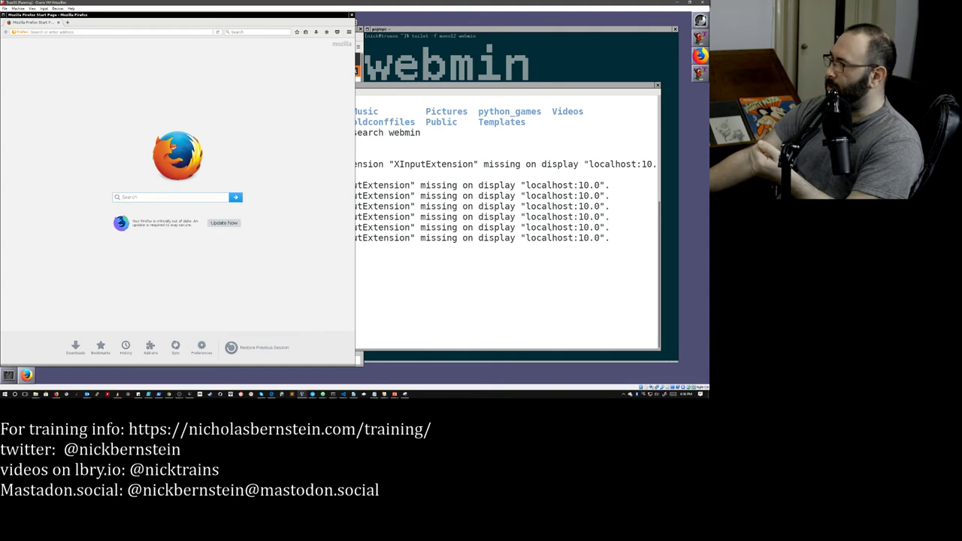
- Copy the download address from the other browser and load it in the Pi's Firefox
{"action": "left_click_drag", "start_coordinate": [160, 189], "coordinate": [442, 190]}
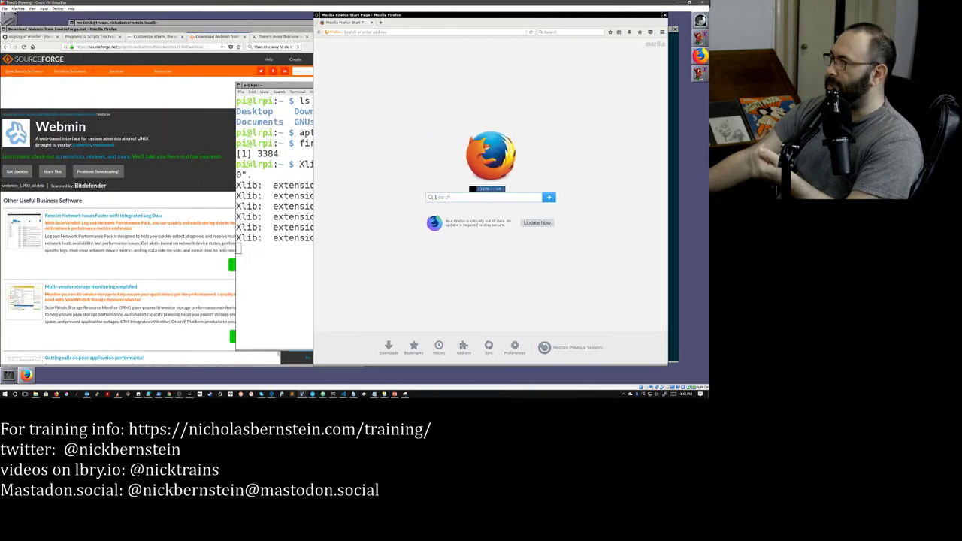
{"action": "left_click", "coordinate": [162, 47]}
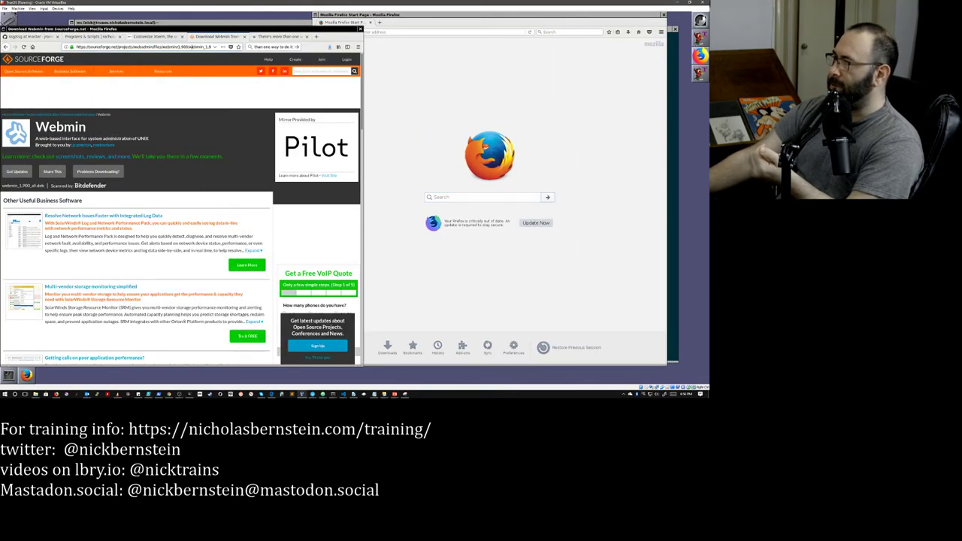
{"action": "right_click", "coordinate": [192, 47]}
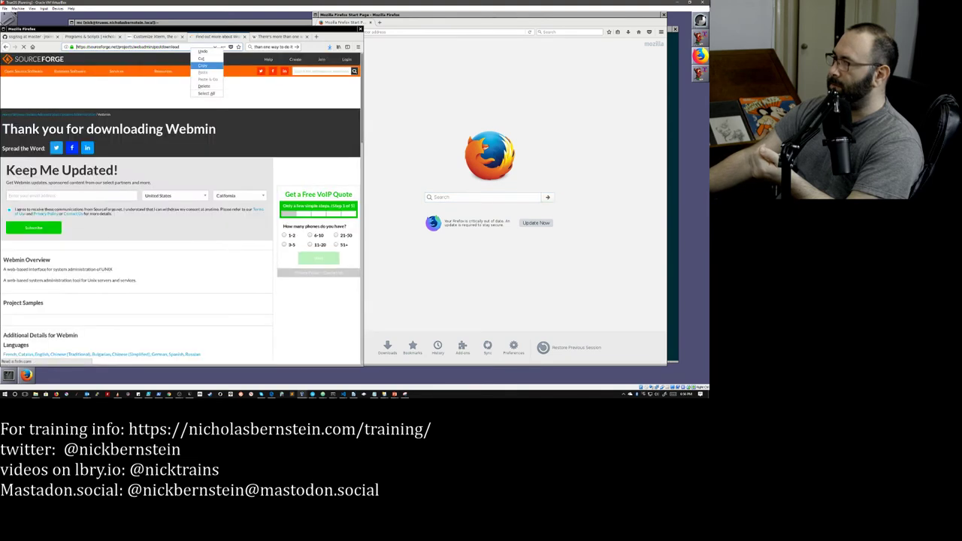
{"action": "left_click", "coordinate": [203, 66]}
{"action": "left_click", "coordinate": [421, 31]}
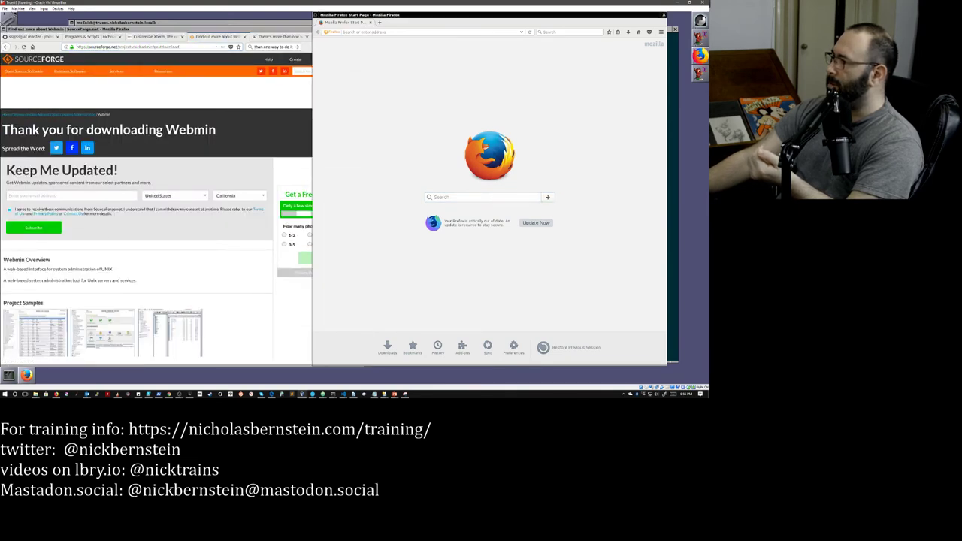
{"action": "key", "text": "ctrl+l"}
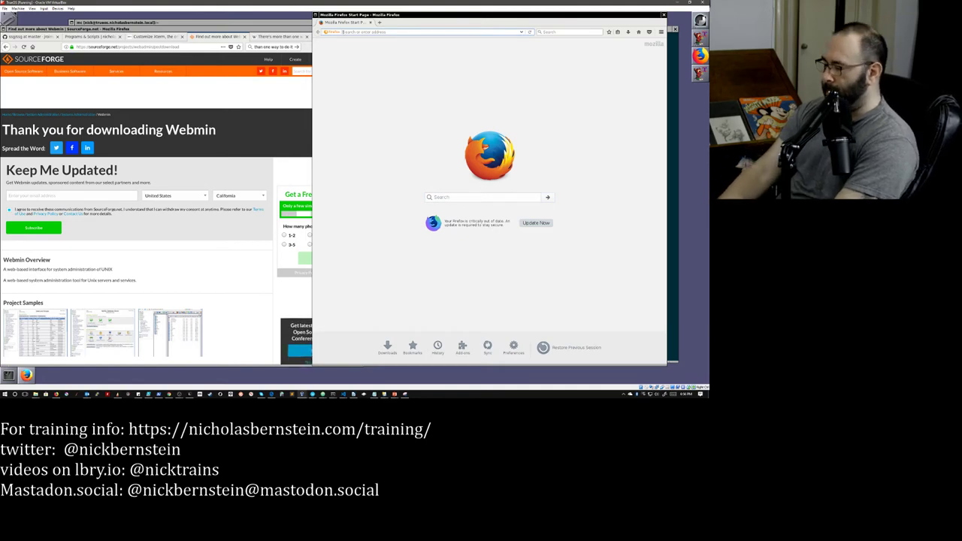
{"action": "type", "text": "webm"}
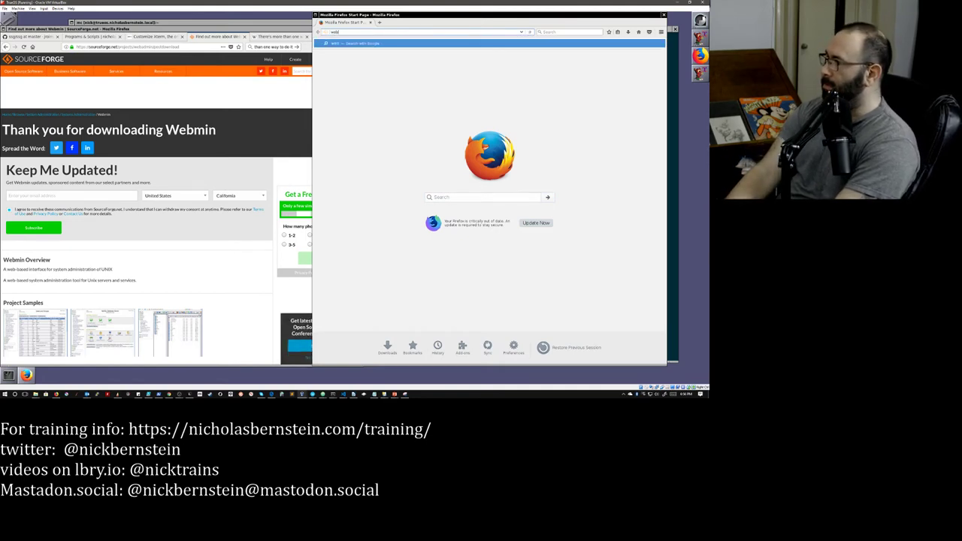
{"action": "type", "text": "in.com"}
{"action": "key", "text": "Return"}
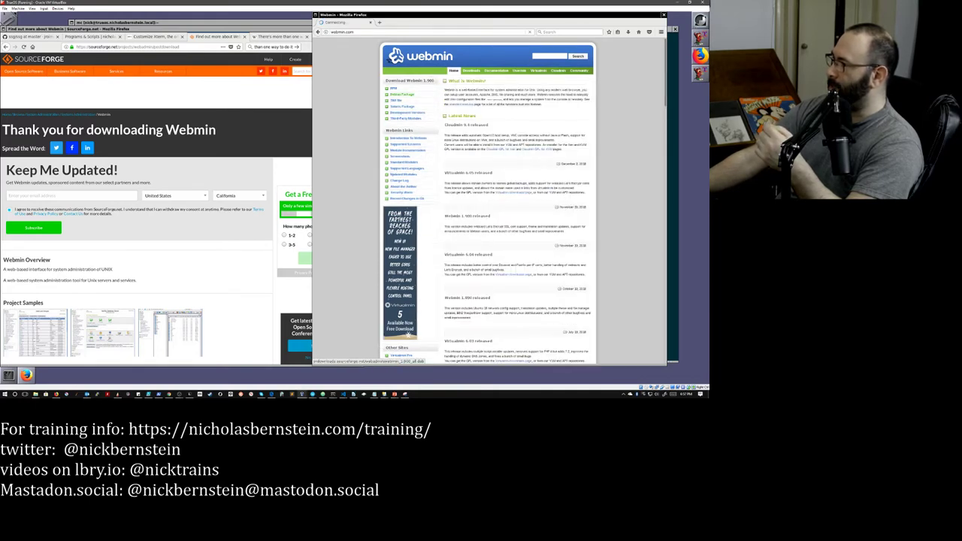
- Save webmin_1.900_all.deb and check it in the Downloads panel
{"action": "left_click", "coordinate": [402, 94]}
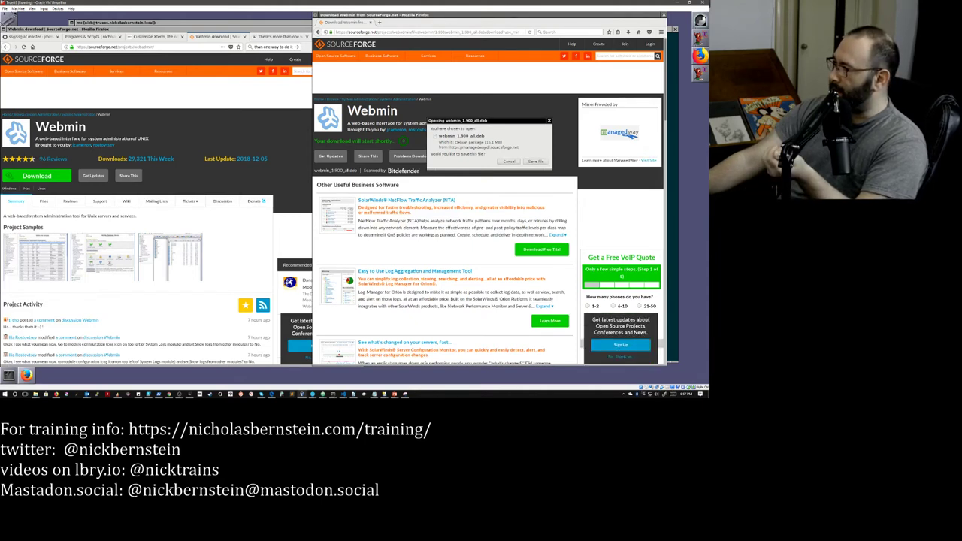
{"action": "key", "text": "Return"}
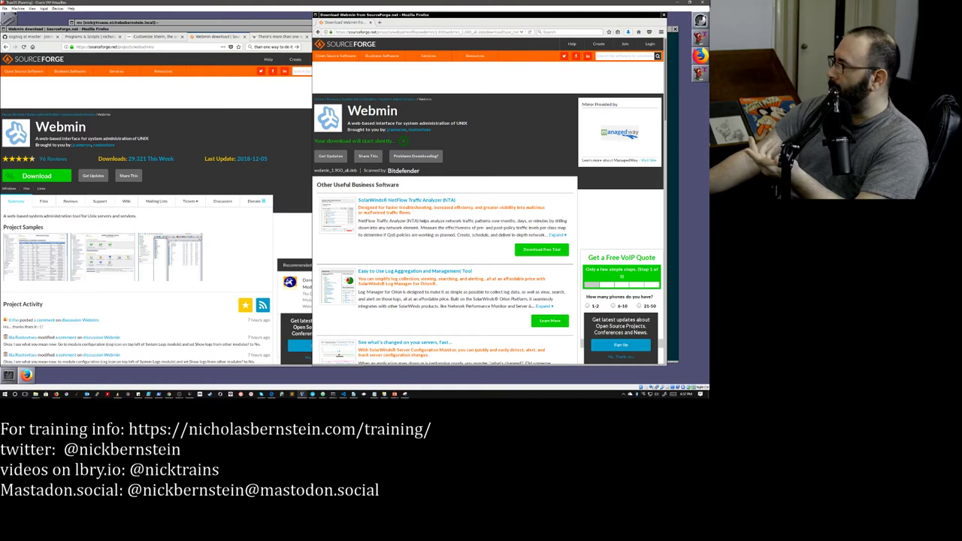
{"action": "left_click", "coordinate": [628, 31]}
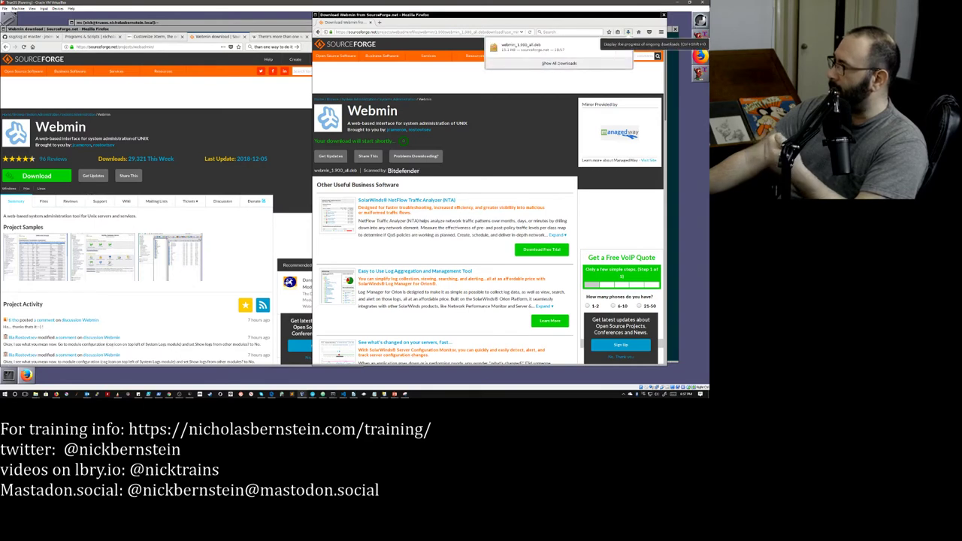
{"action": "key", "text": "Escape"}
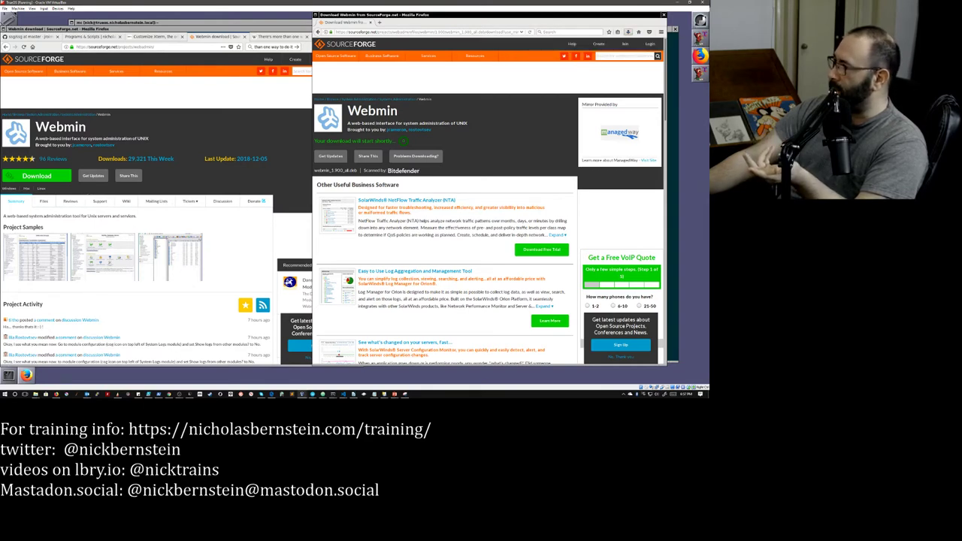
- Stop the Pi's Firefox, list the home folder, and cd into Downloads
{"action": "key", "text": "ctrl+q"}
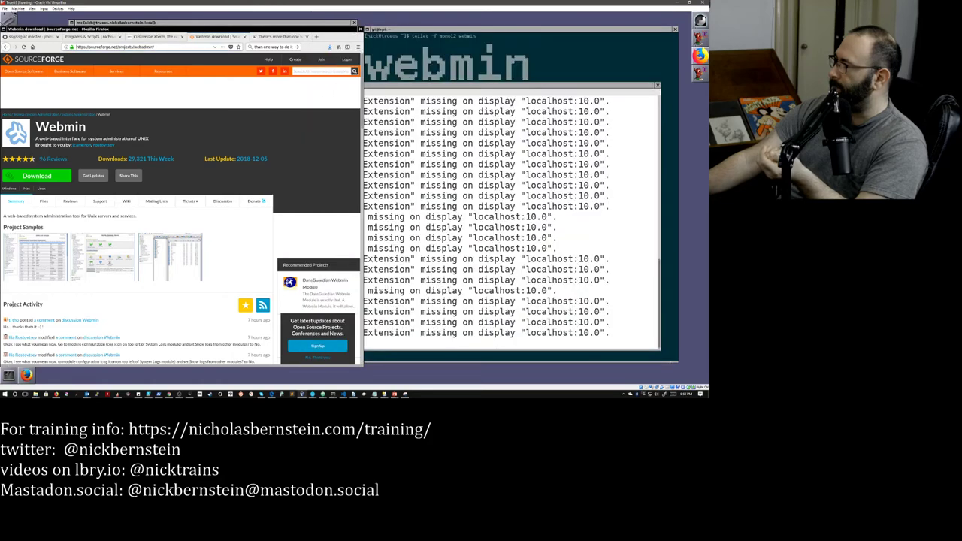
{"action": "key", "text": "ctrl+c"}
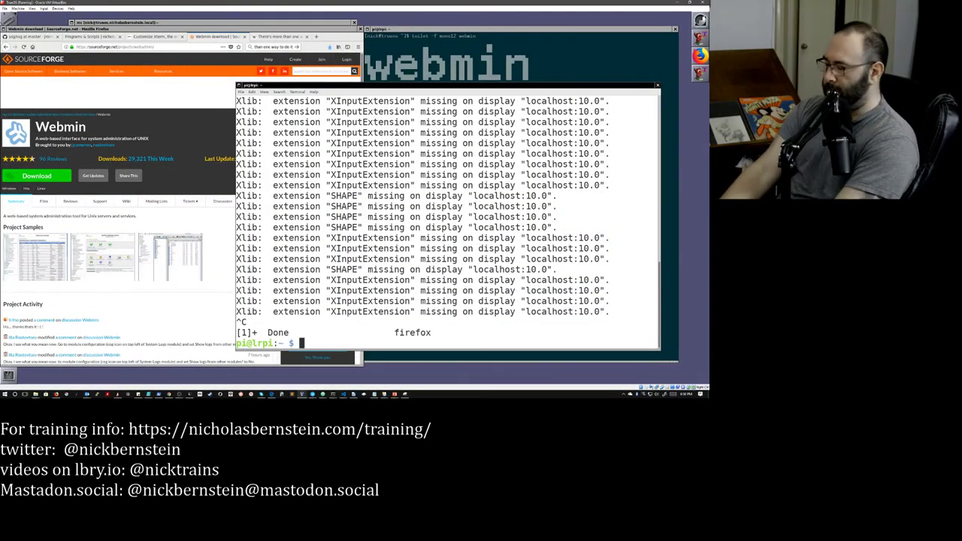
{"action": "type", "text": "ls"}
{"action": "key", "text": "Return"}
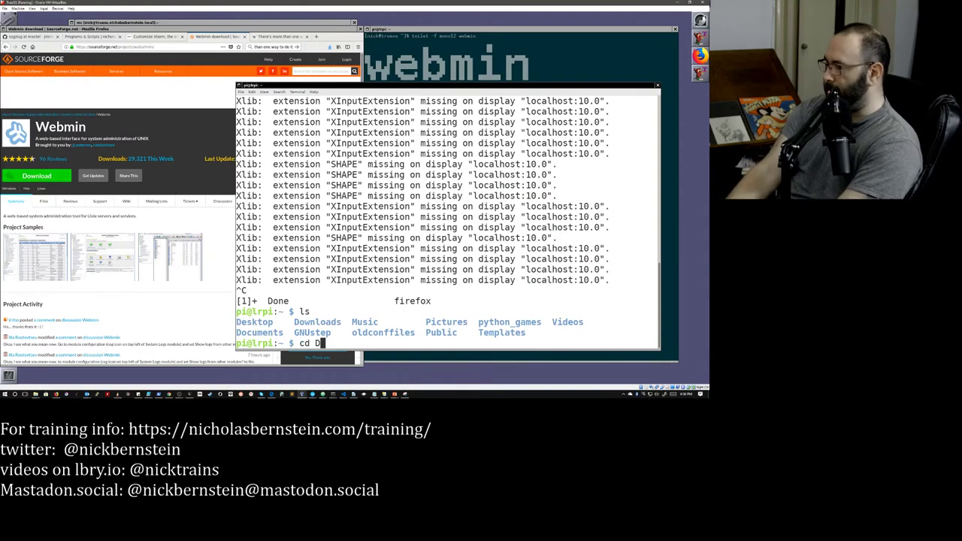
{"action": "key", "text": "Tab"}
{"action": "key", "text": "Return"}
{"action": "type", "text": "ls"}
{"action": "key", "text": "Return"}
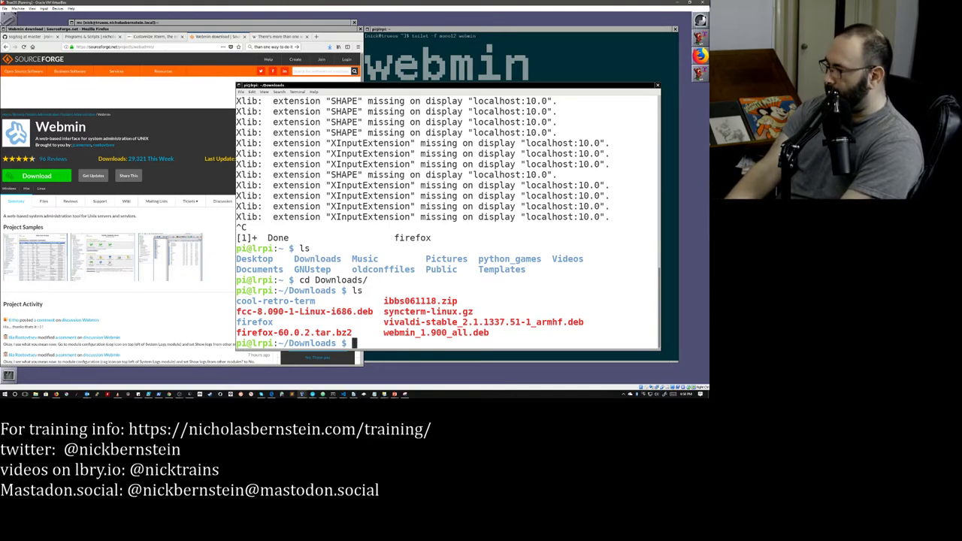
{"action": "type", "text": "sudo apt-get "}
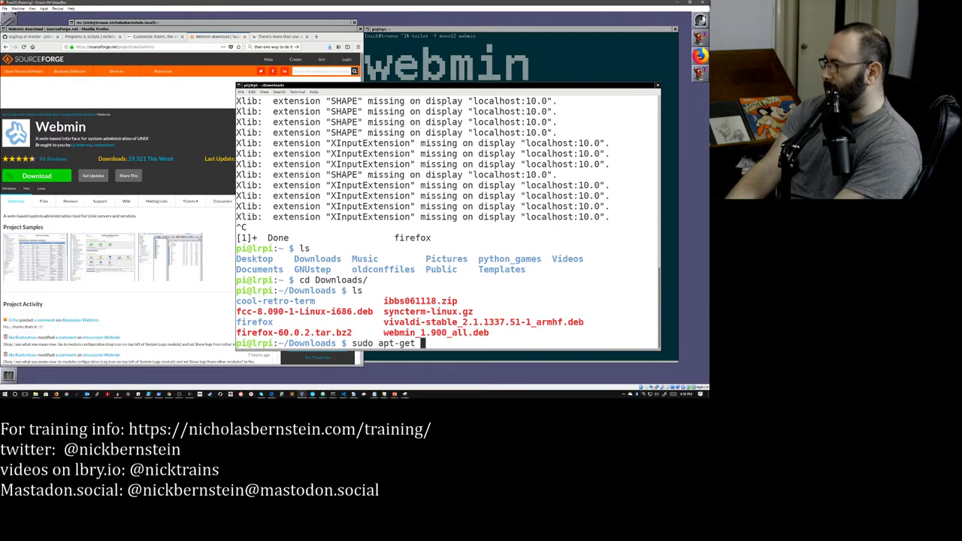
{"action": "type", "text": "install ./web"}
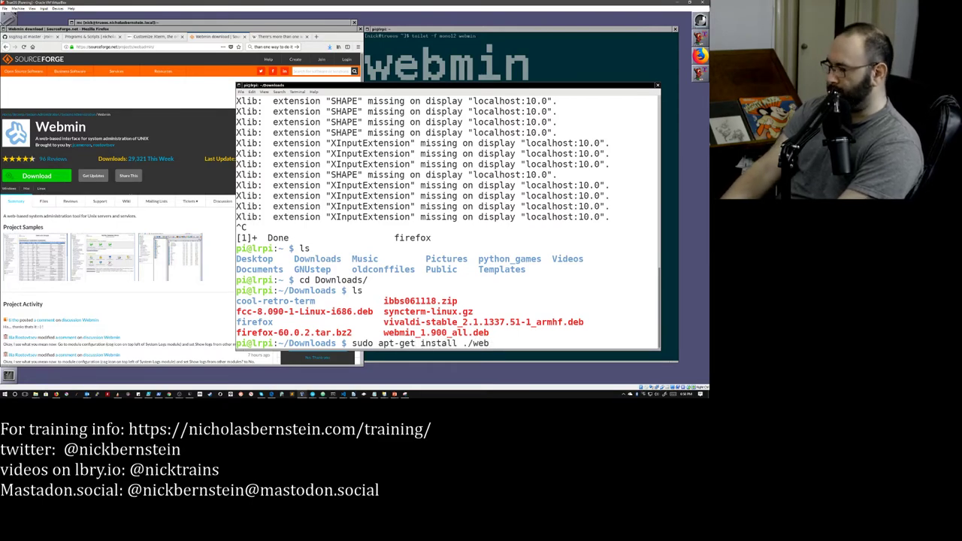
{"action": "type", "text": "mi"}
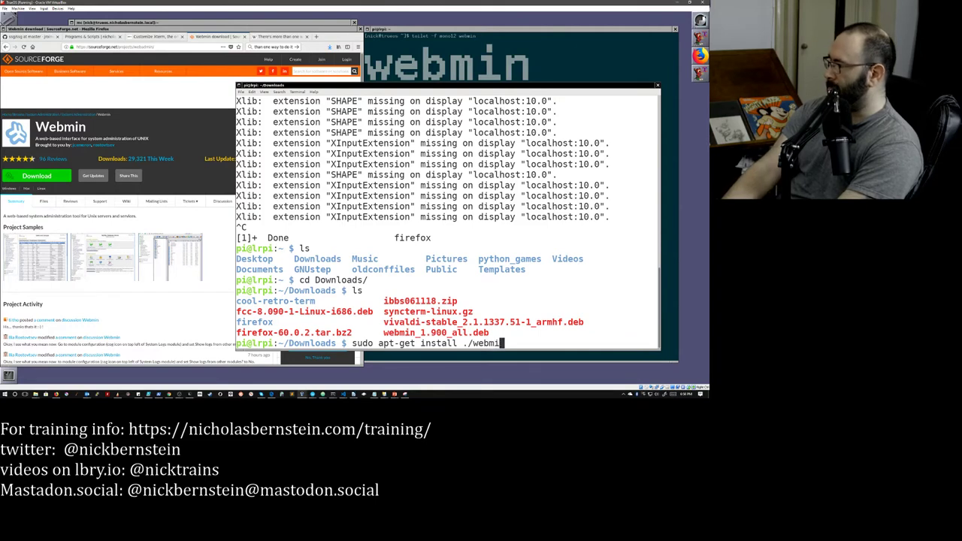
{"action": "type", "text": "n"}
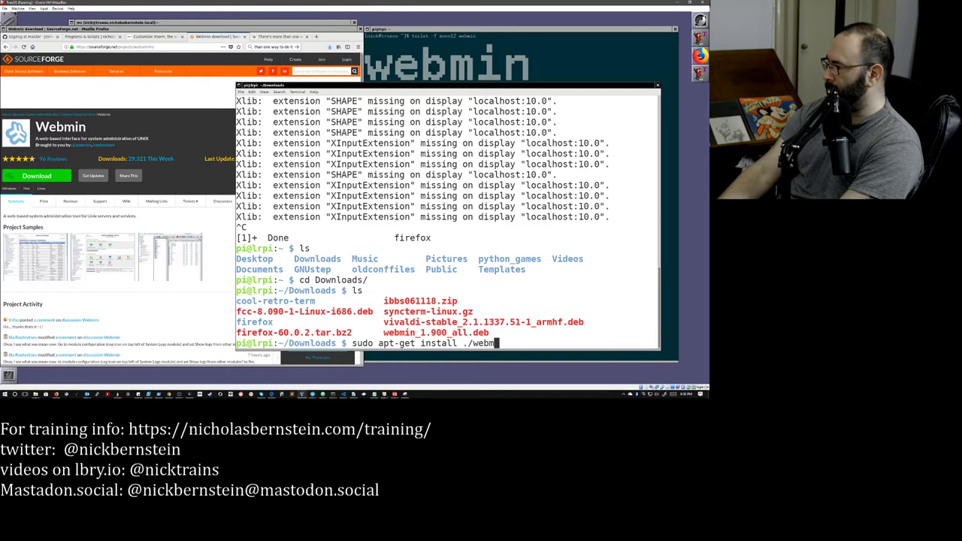
- Run sudo apt-get install ./webmin_1.900_all.deb and confirm with y
{"action": "key", "text": "BackSpace"}
{"action": "key", "text": "BackSpace"}
{"action": "key", "text": "BackSpace"}
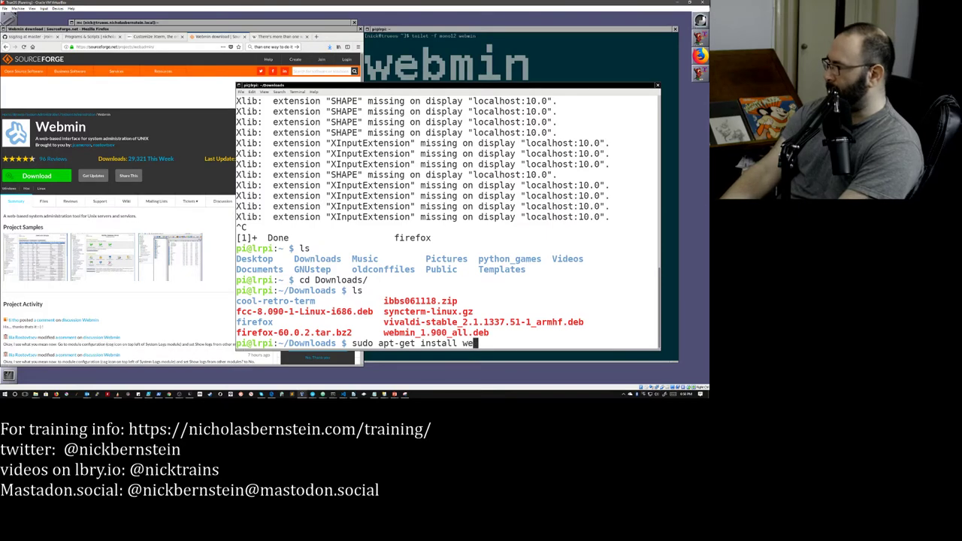
{"action": "key", "text": "Tab"}
{"action": "key", "text": "Tab"}
{"action": "key", "text": "n"}
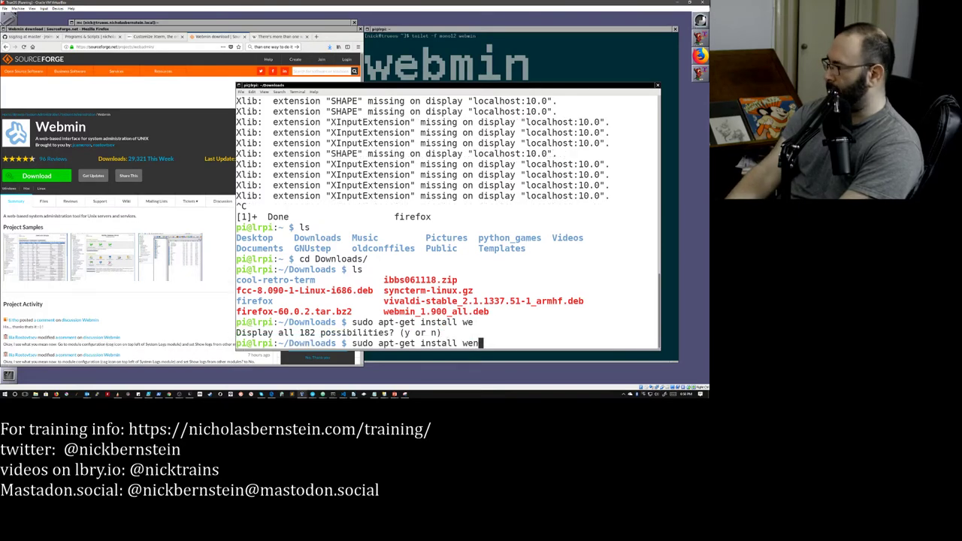
{"action": "key", "text": "BackSpace"}
{"action": "key", "text": "BackSpace"}
{"action": "key", "text": "BackSpace"}
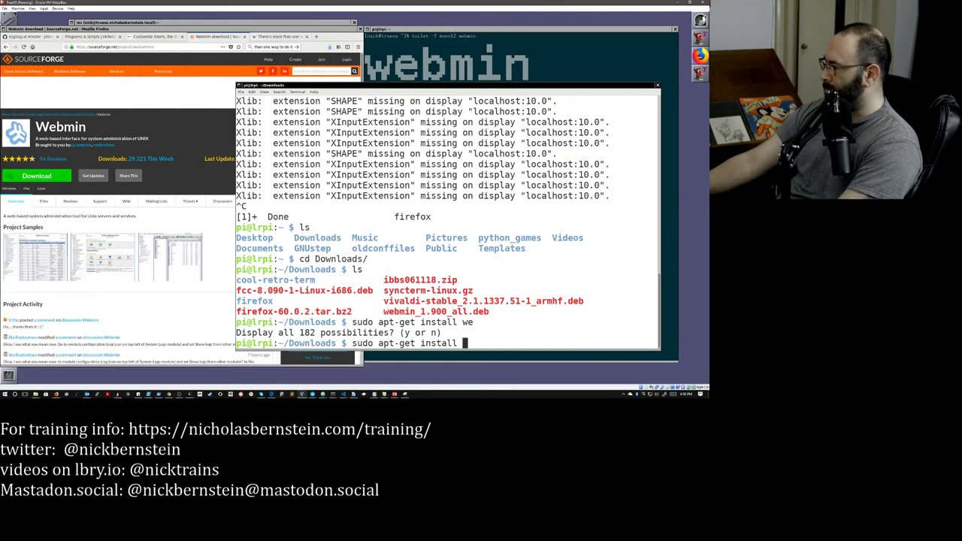
{"action": "double_click", "coordinate": [436, 312]}
{"action": "type", "text": "."}
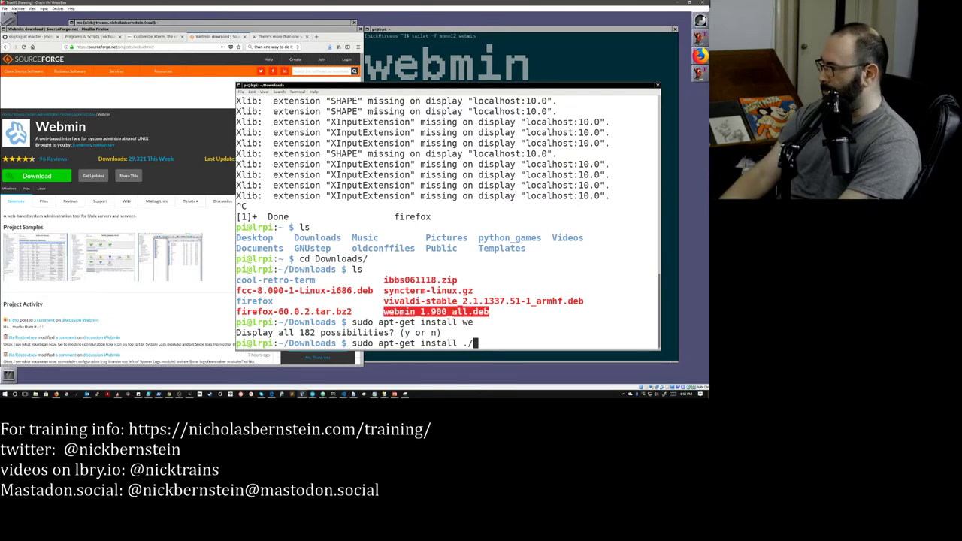
{"action": "type", "text": "/webmin_1.900_all.deb"}
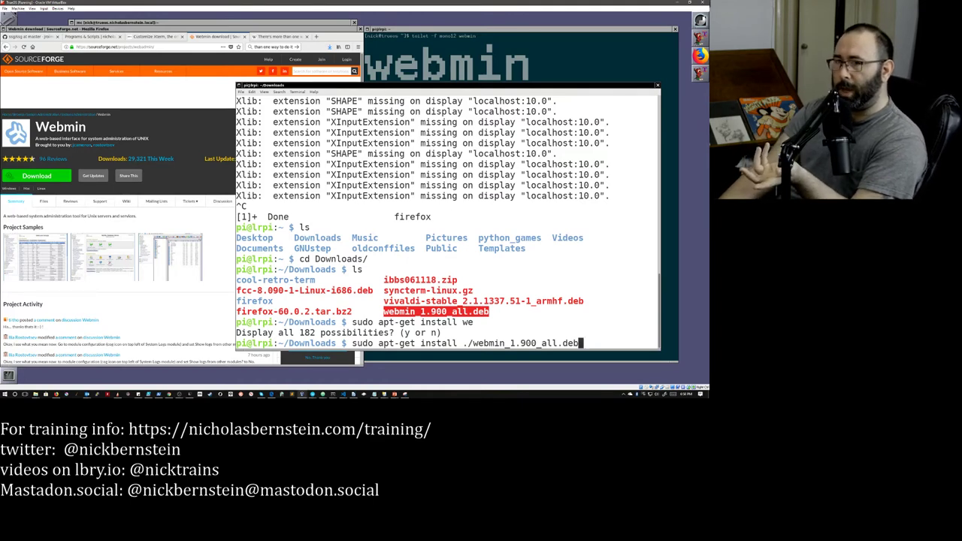
{"action": "key", "text": "Return"}
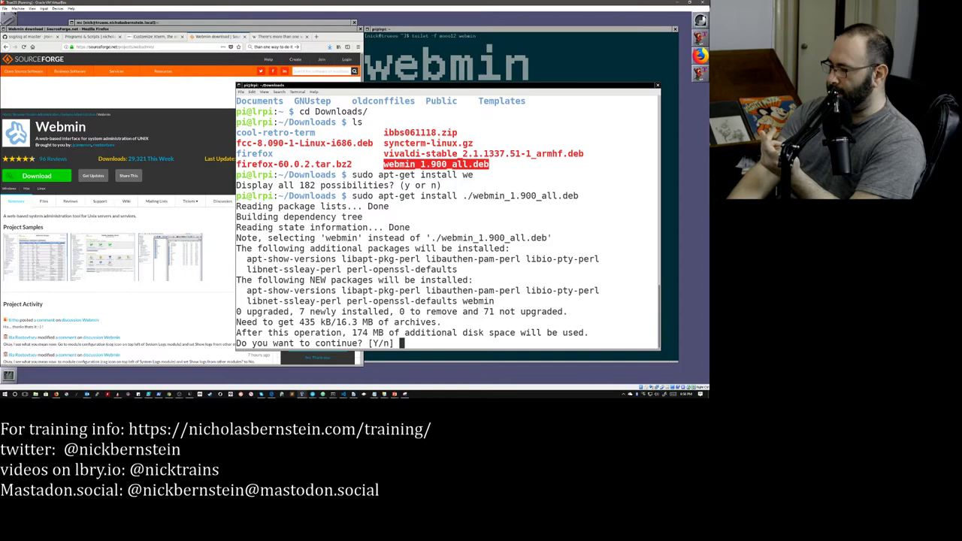
{"action": "type", "text": "y"}
{"action": "key", "text": "Return"}
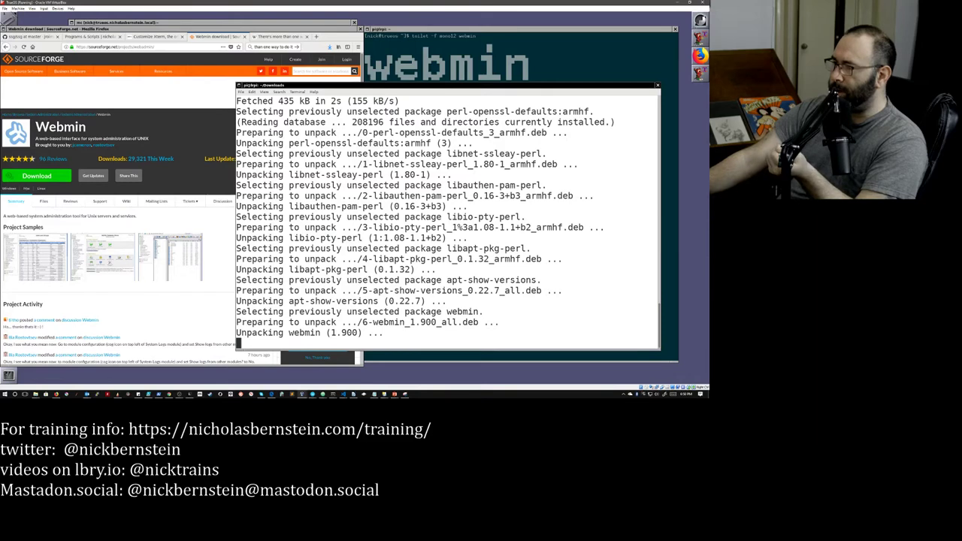
- Go back to Webmin's docs in Firefox and open the documentation wiki's Tutorials page
{"action": "key", "text": "alt+Tab"}
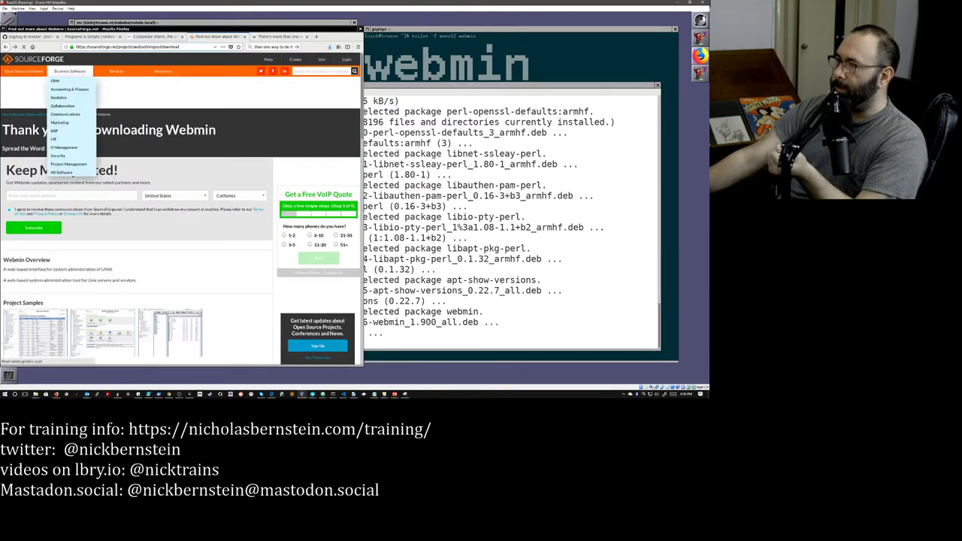
{"action": "key", "text": "alt+Left"}
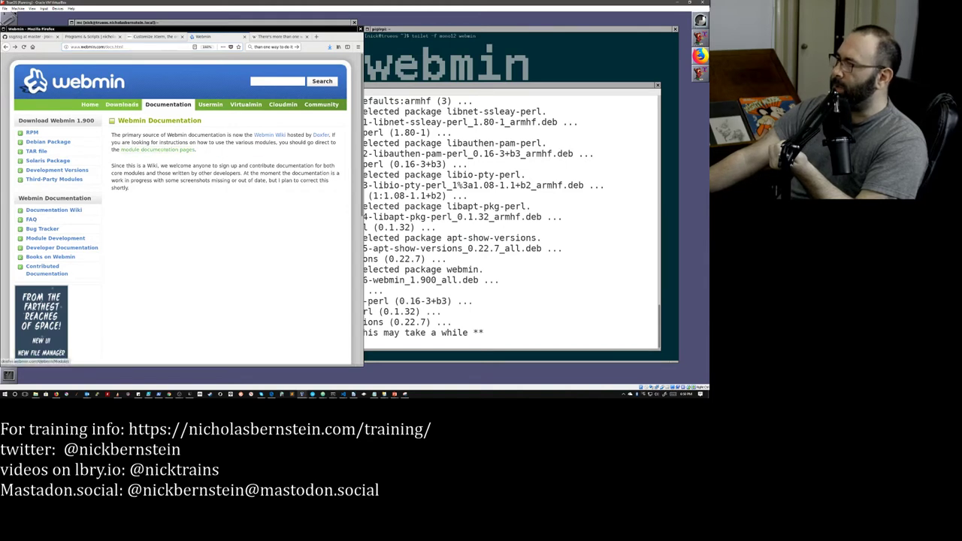
{"action": "left_click_drag", "start_coordinate": [158, 149], "coordinate": [239, 153]}
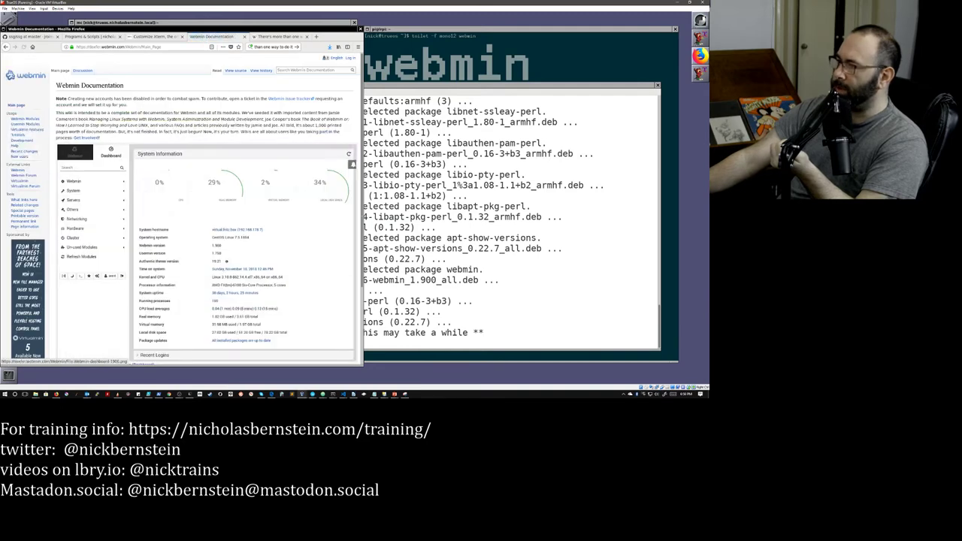
{"action": "scroll", "coordinate": [203, 226], "scroll_direction": "down", "scroll_amount": 1}
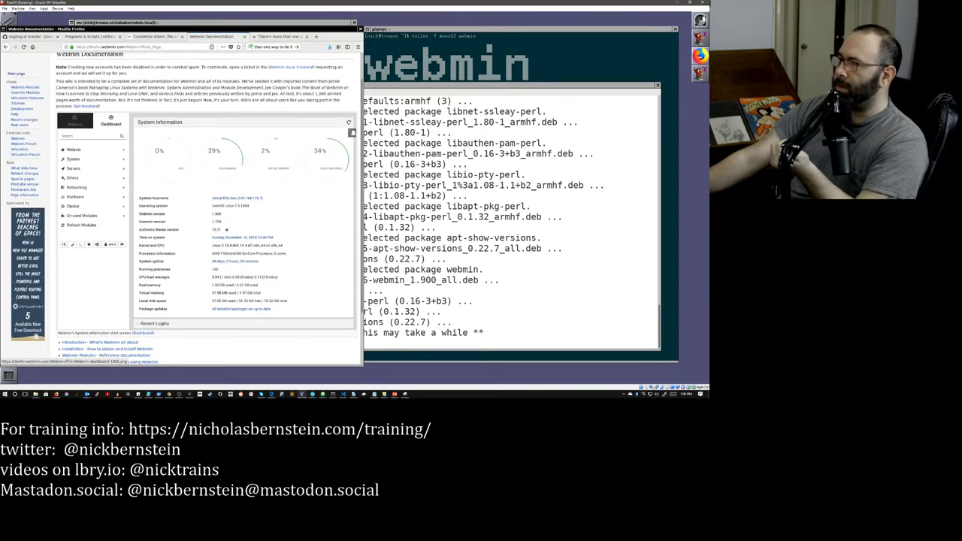
{"action": "scroll", "coordinate": [203, 210], "scroll_direction": "down", "scroll_amount": 2}
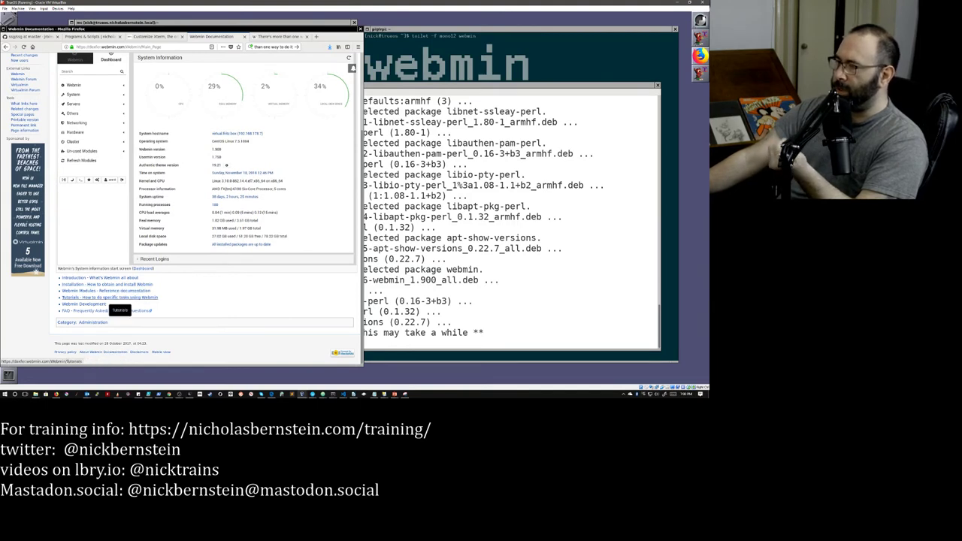
{"action": "left_click", "coordinate": [90, 298]}
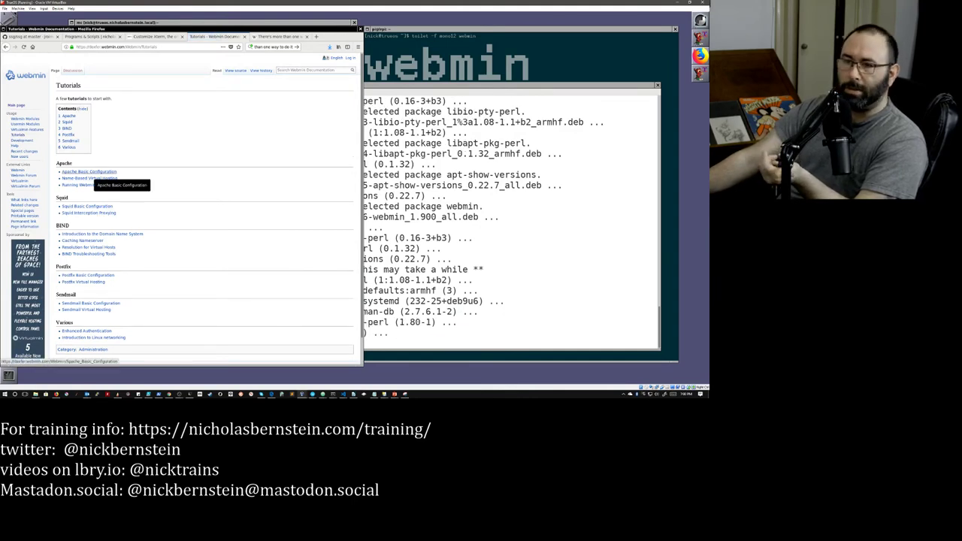
{"action": "scroll", "coordinate": [180, 211], "scroll_direction": "down", "scroll_amount": 2}
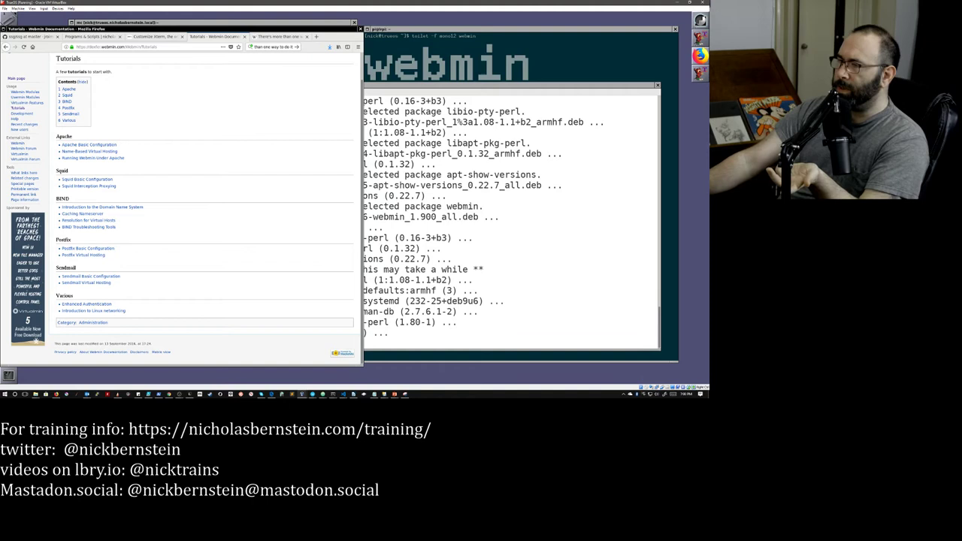
{"action": "left_click", "coordinate": [456, 121]}
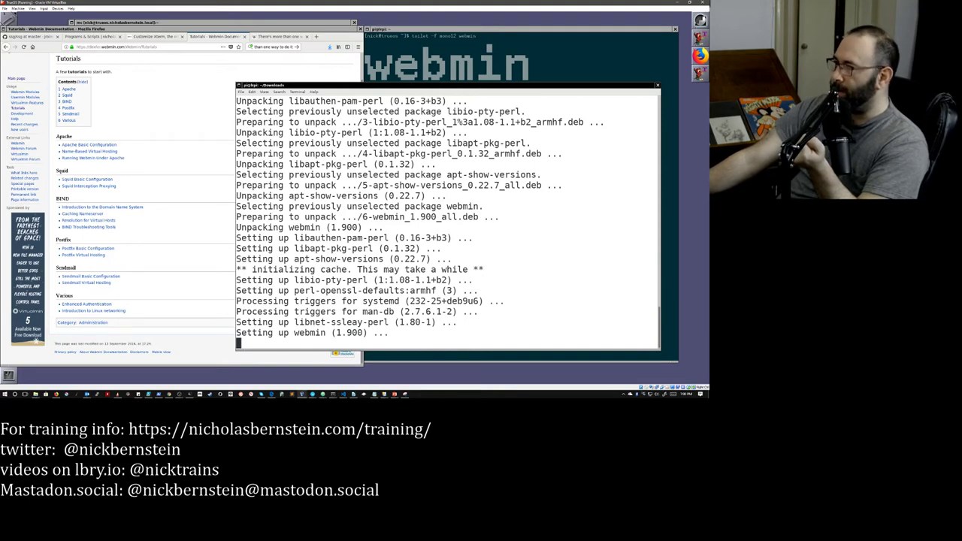
- Review Virtualmin's download and install instructions, then raise the finished Webmin install output
{"action": "key", "text": "alt+Tab"}
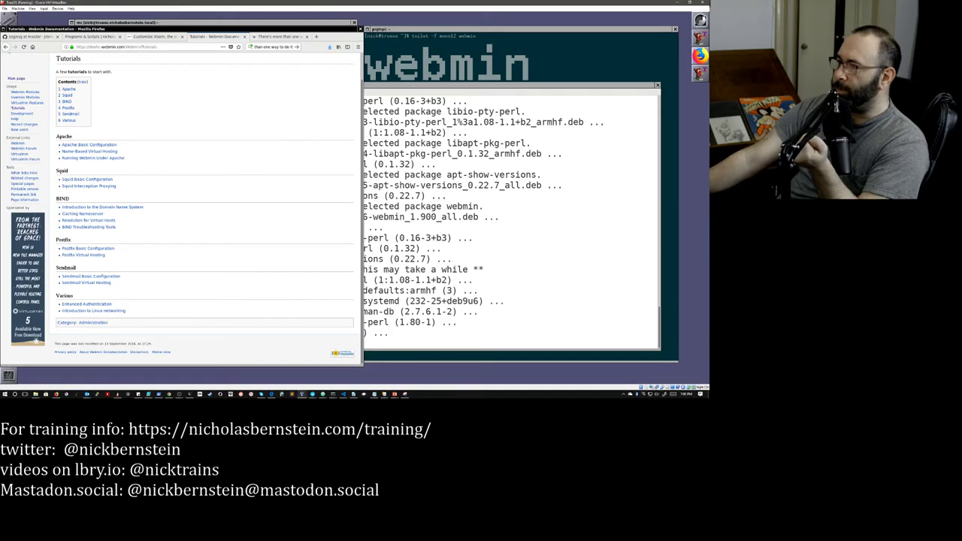
{"action": "left_click", "coordinate": [19, 154]}
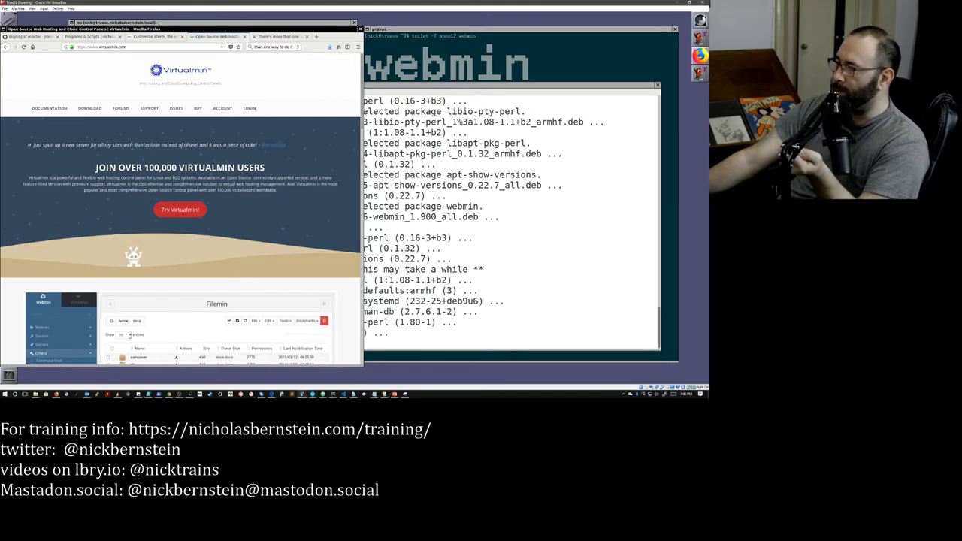
{"action": "scroll", "coordinate": [130, 336], "scroll_direction": "down", "scroll_amount": 2}
{"action": "scroll", "coordinate": [130, 336], "scroll_direction": "down", "scroll_amount": 2}
{"action": "scroll", "coordinate": [130, 335], "scroll_direction": "down", "scroll_amount": 1}
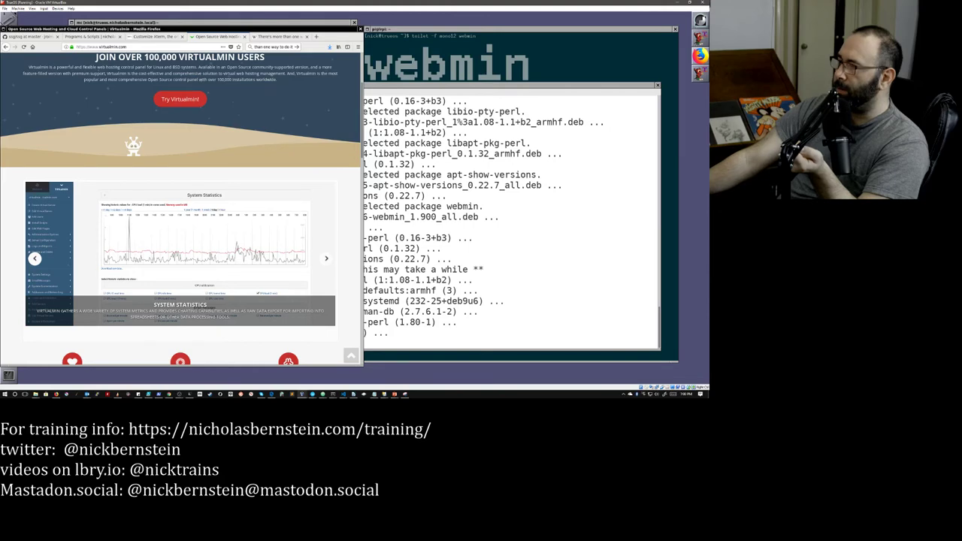
{"action": "scroll", "coordinate": [180, 225], "scroll_direction": "down", "scroll_amount": 1}
{"action": "scroll", "coordinate": [180, 225], "scroll_direction": "up", "scroll_amount": 2}
{"action": "left_click", "coordinate": [180, 131]}
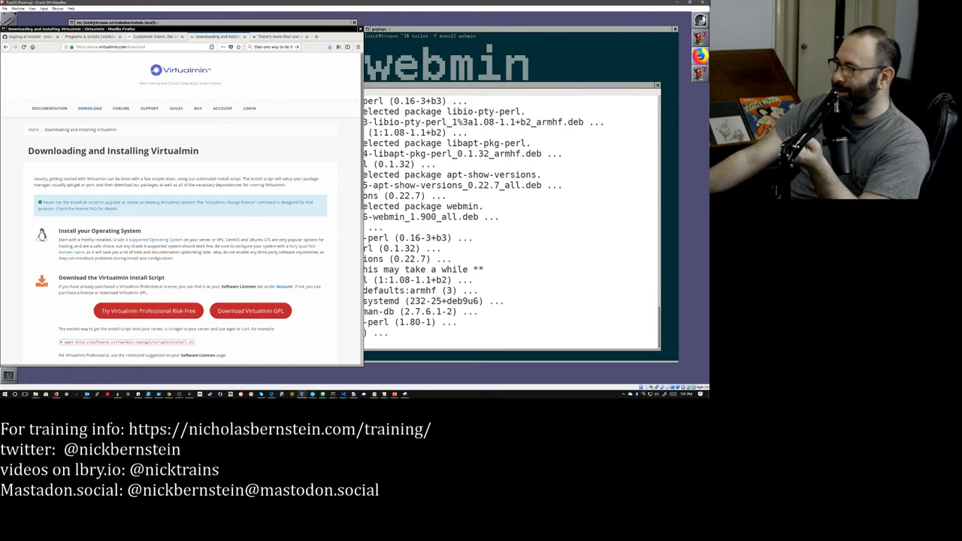
{"action": "scroll", "coordinate": [180, 211], "scroll_direction": "down", "scroll_amount": 2}
{"action": "scroll", "coordinate": [180, 211], "scroll_direction": "down", "scroll_amount": 1}
{"action": "scroll", "coordinate": [181, 211], "scroll_direction": "down", "scroll_amount": 1}
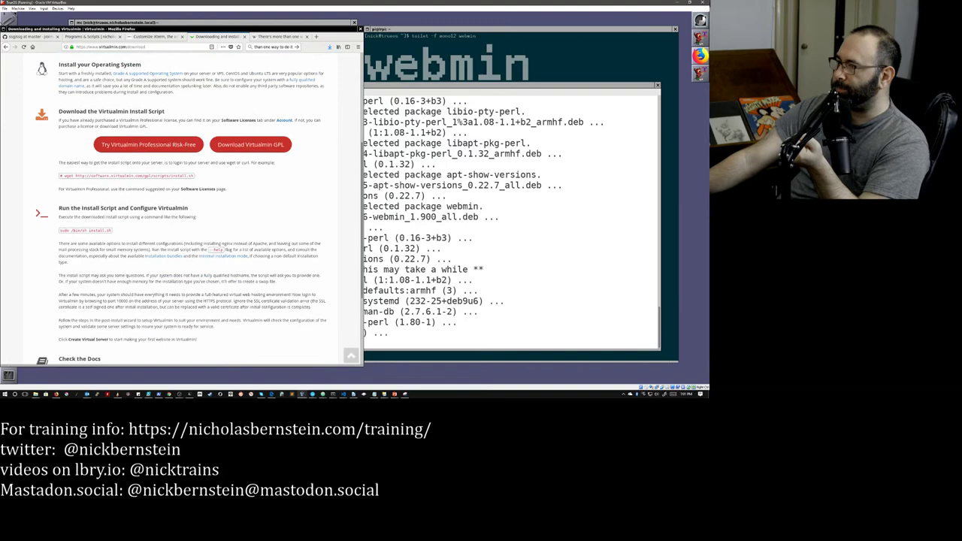
{"action": "scroll", "coordinate": [181, 210], "scroll_direction": "down", "scroll_amount": 2}
{"action": "scroll", "coordinate": [180, 210], "scroll_direction": "down", "scroll_amount": 1}
{"action": "scroll", "coordinate": [180, 210], "scroll_direction": "up", "scroll_amount": 4}
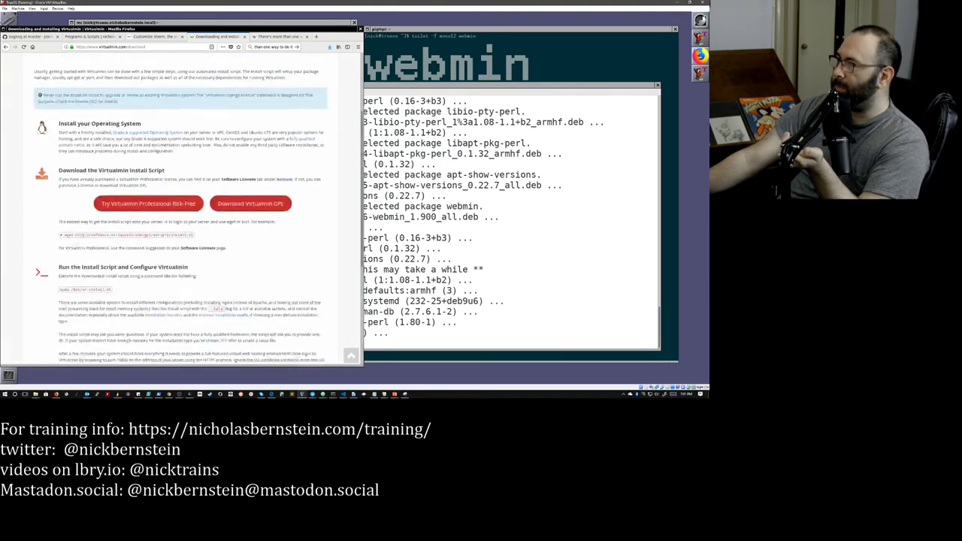
{"action": "scroll", "coordinate": [180, 211], "scroll_direction": "up", "scroll_amount": 2}
{"action": "left_click", "coordinate": [451, 225]}
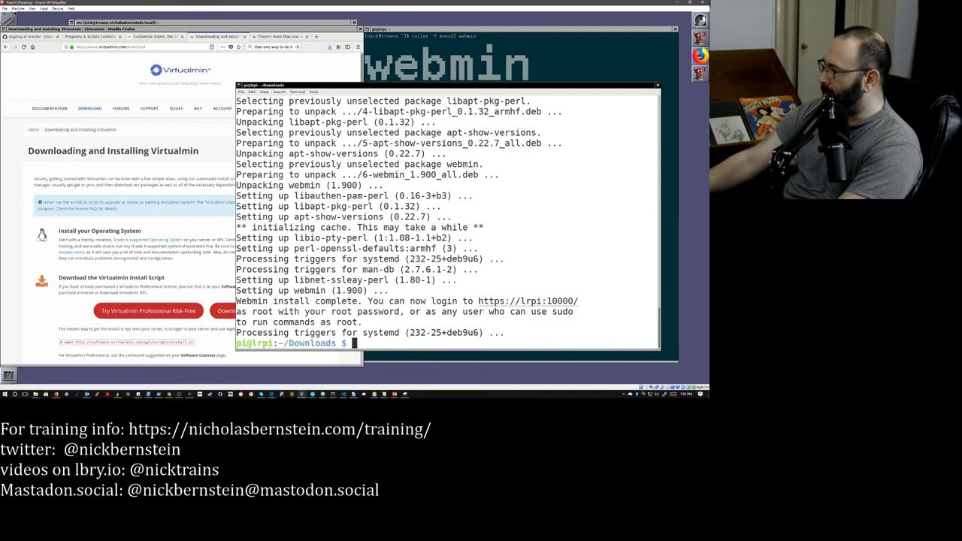
{"action": "left_click_drag", "start_coordinate": [657, 301], "coordinate": [475, 301]}
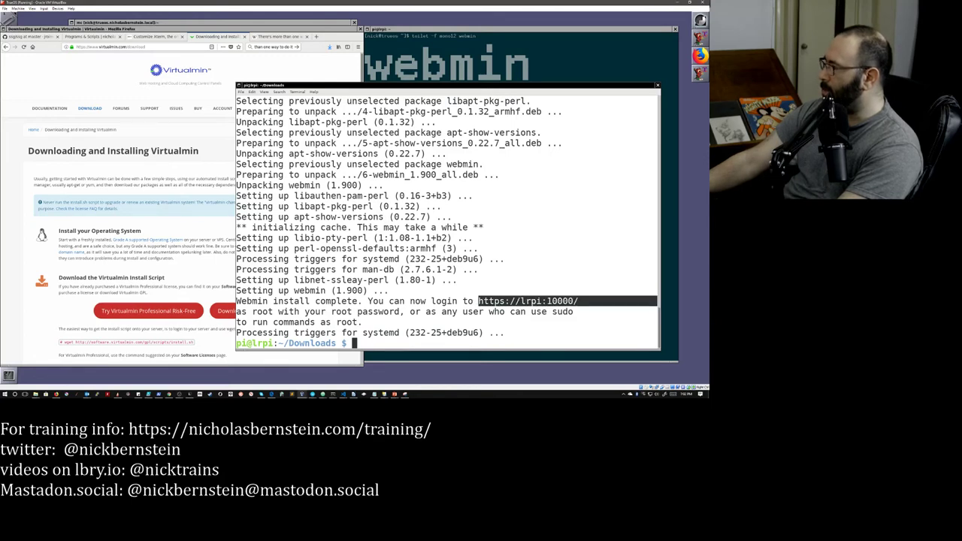
{"action": "key", "text": "ctrl+c"}
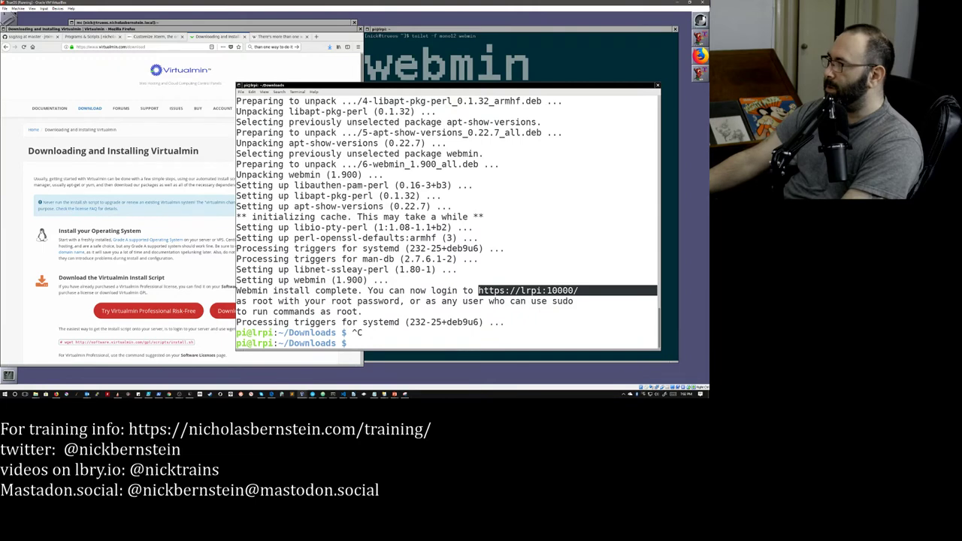
{"action": "left_click", "coordinate": [180, 28]}
{"action": "left_click", "coordinate": [278, 36]}
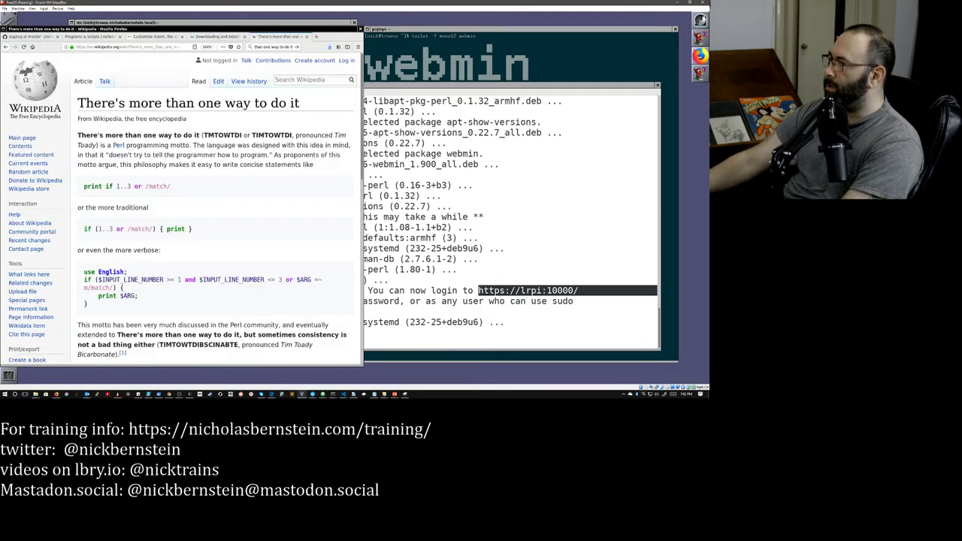
{"action": "key", "text": "ctrl+l"}
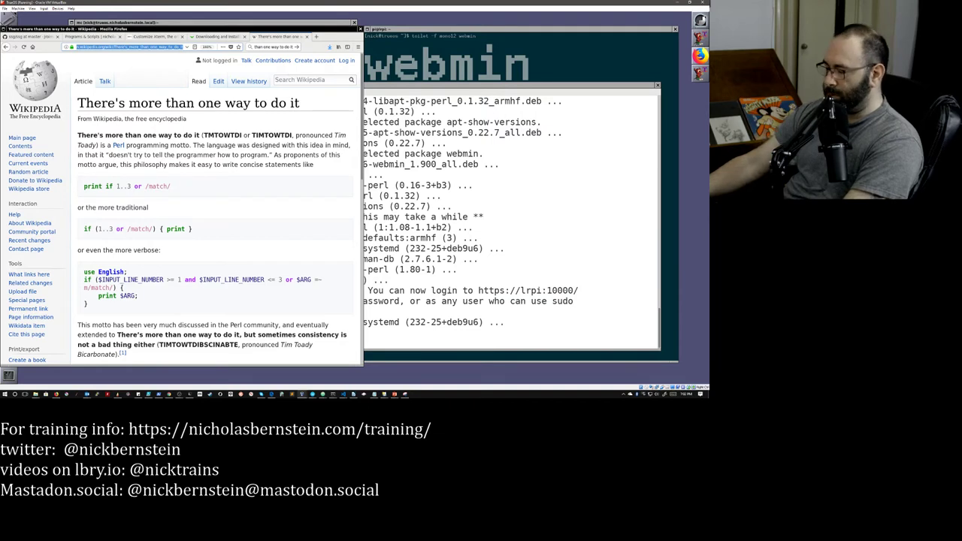
{"action": "type", "text": "https"}
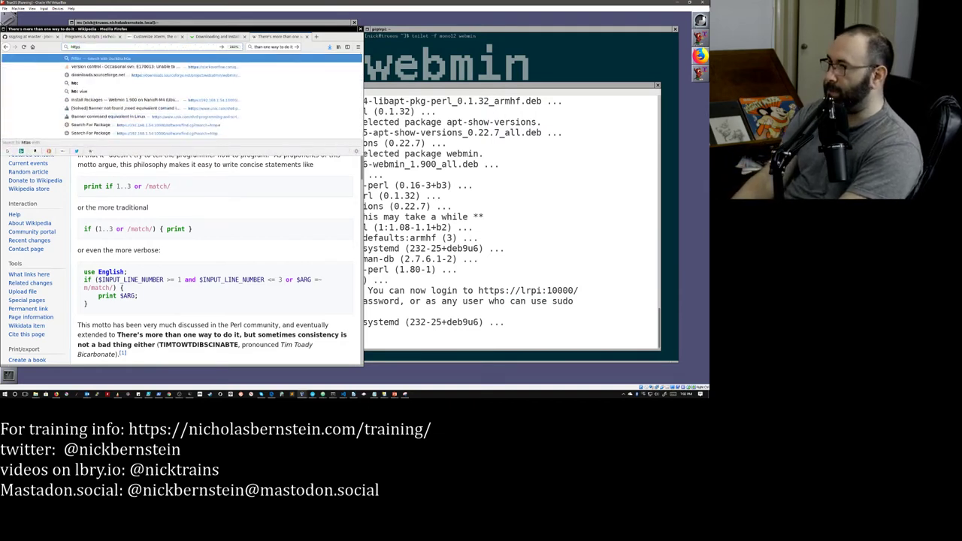
{"action": "type", "text": "://192.1"}
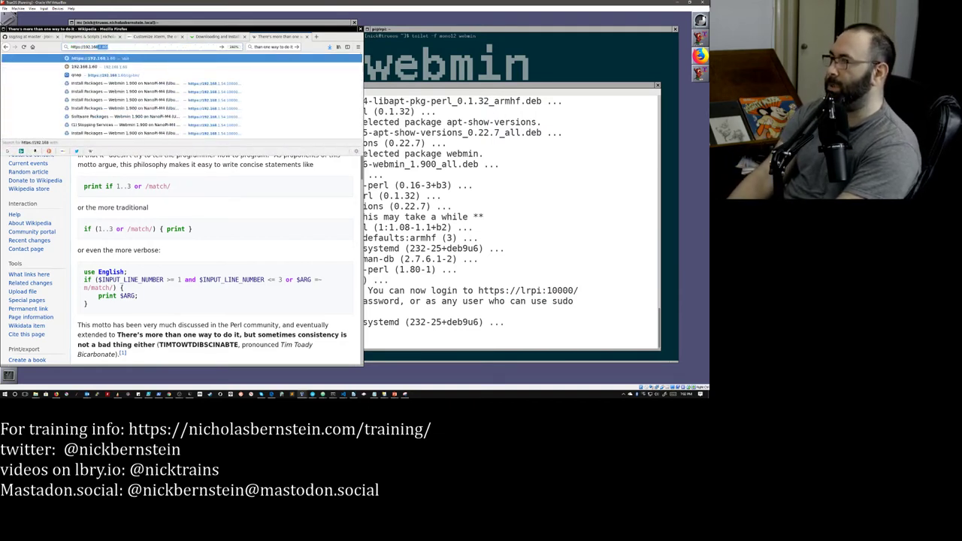
{"action": "type", "text": "68.1.127:10000"}
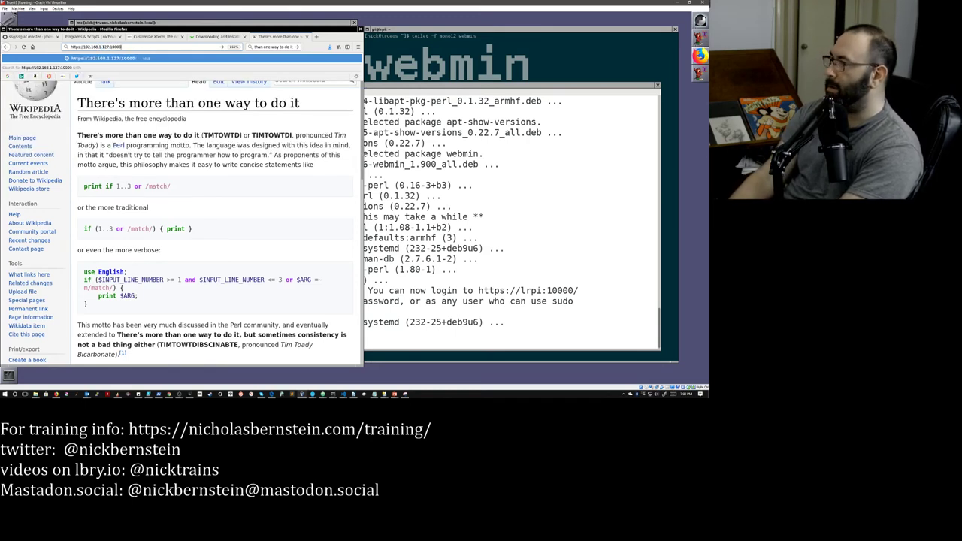
- Load 192.168.1.127:10000, add the certificate exception, log in, and decline saving the password
{"action": "key", "text": "Return"}
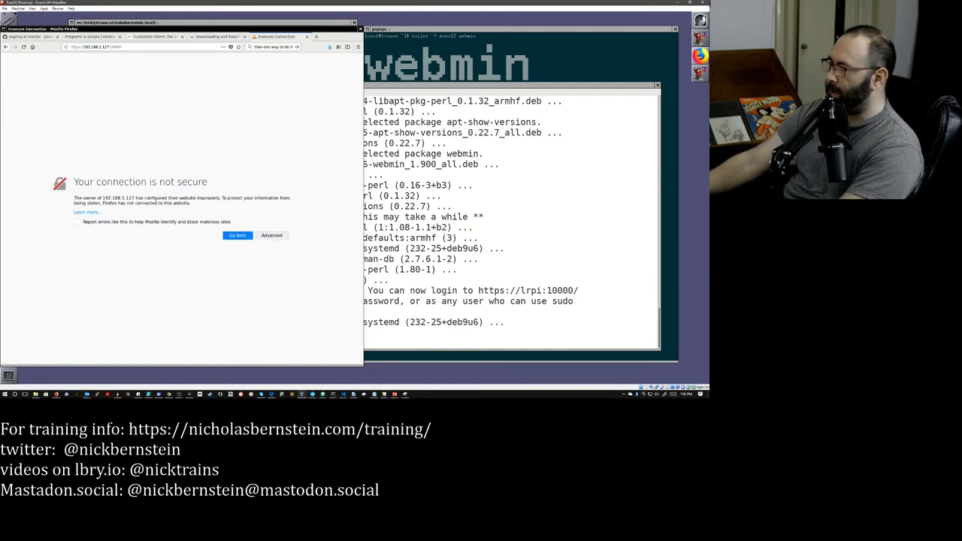
{"action": "left_click", "coordinate": [271, 235]}
{"action": "left_click", "coordinate": [261, 317]}
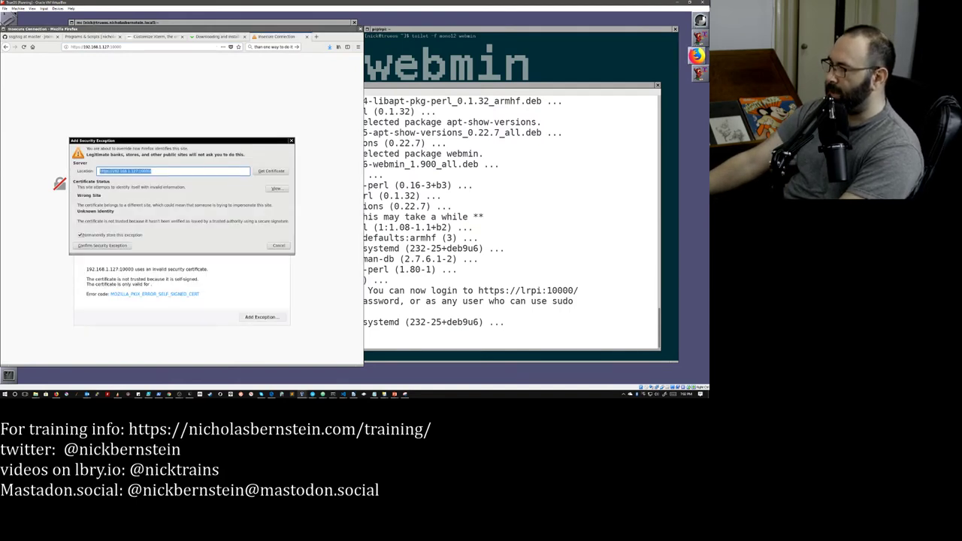
{"action": "key", "text": "Return"}
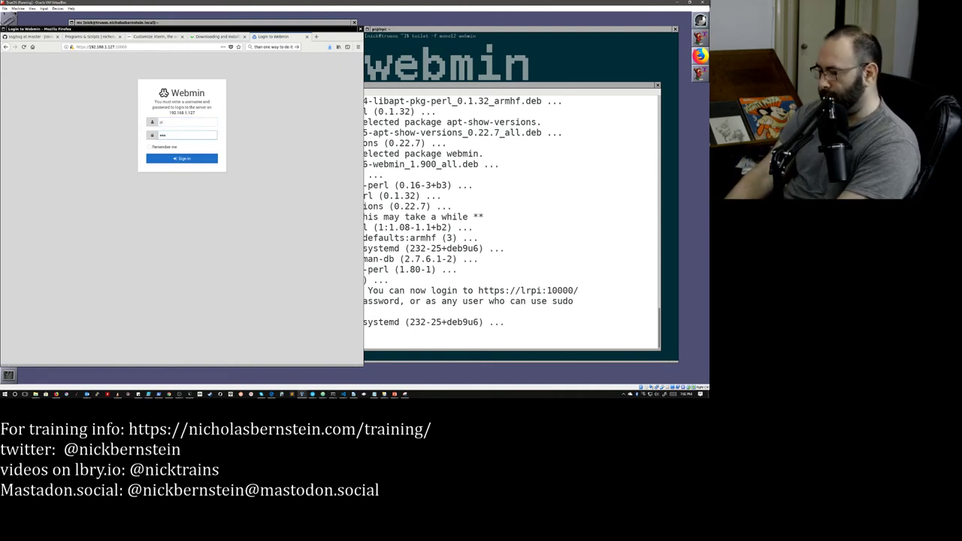
{"action": "type", "text": "*****"}
{"action": "key", "text": "Return"}
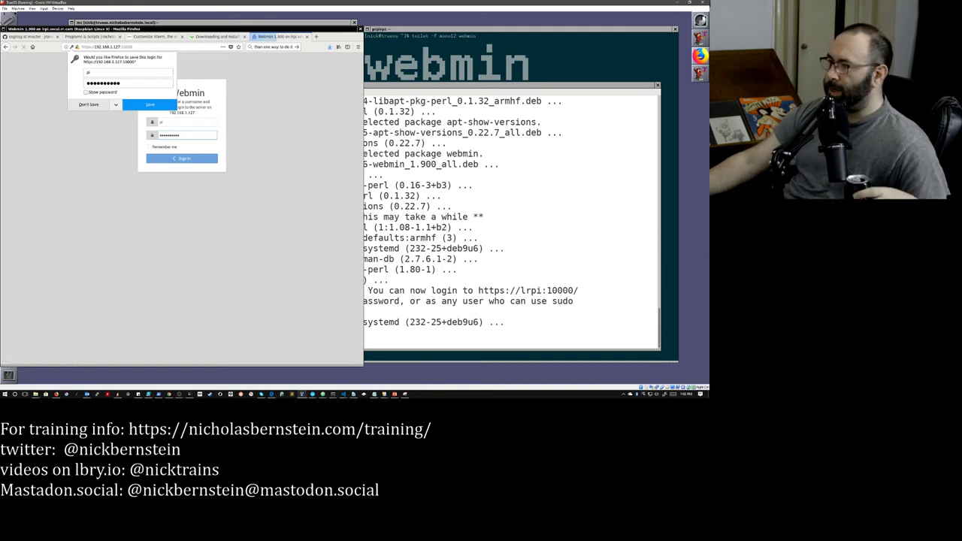
{"action": "key", "text": "Escape"}
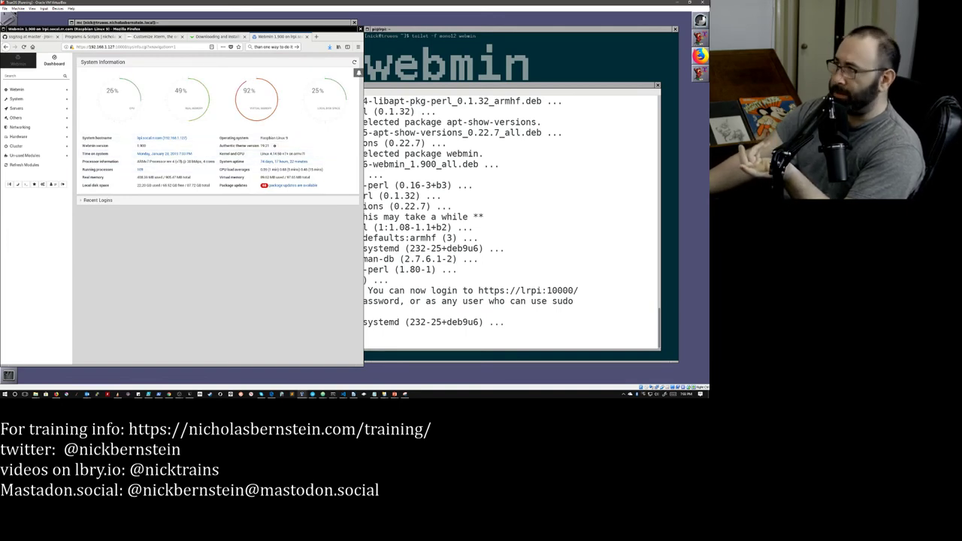
- Maximize Firefox both ways, decline notifications, and show Webmin's right-side dashboard panel
{"action": "left_click", "coordinate": [358, 28]}
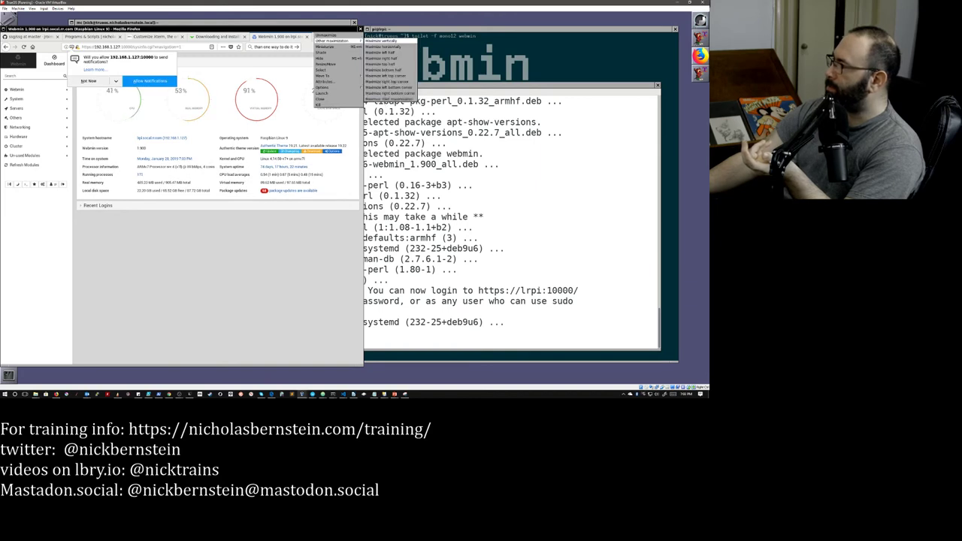
{"action": "mouse_move", "coordinate": [326, 40]}
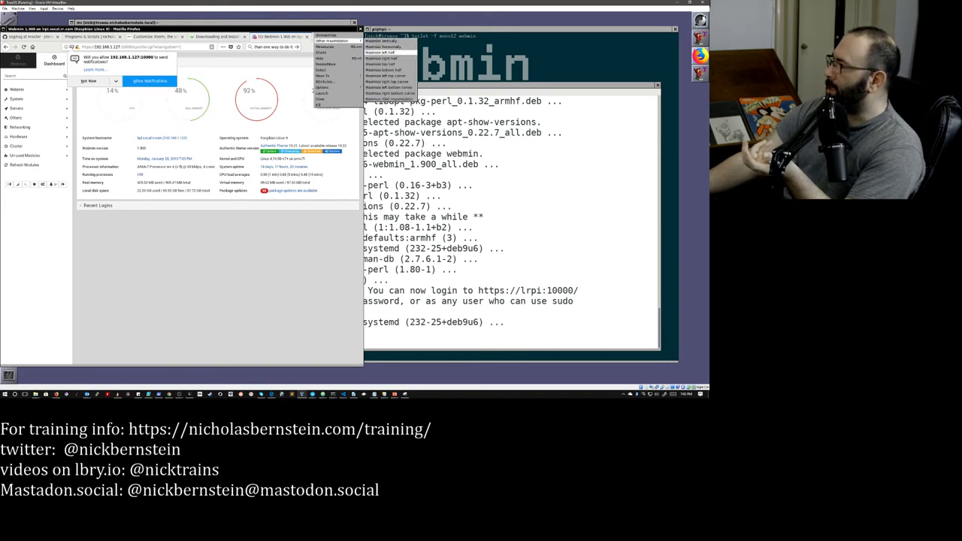
{"action": "left_click", "coordinate": [383, 41]}
{"action": "left_click", "coordinate": [342, 15]}
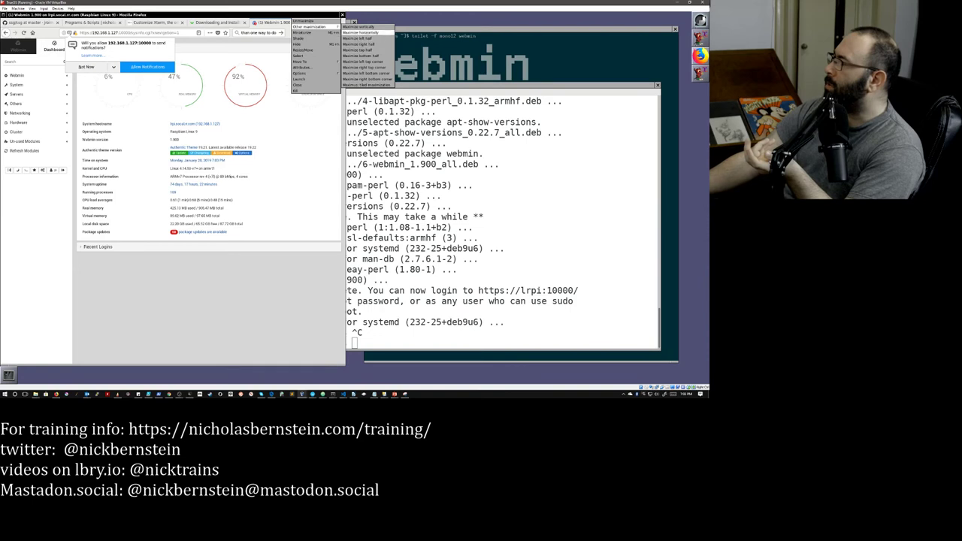
{"action": "left_click", "coordinate": [359, 33]}
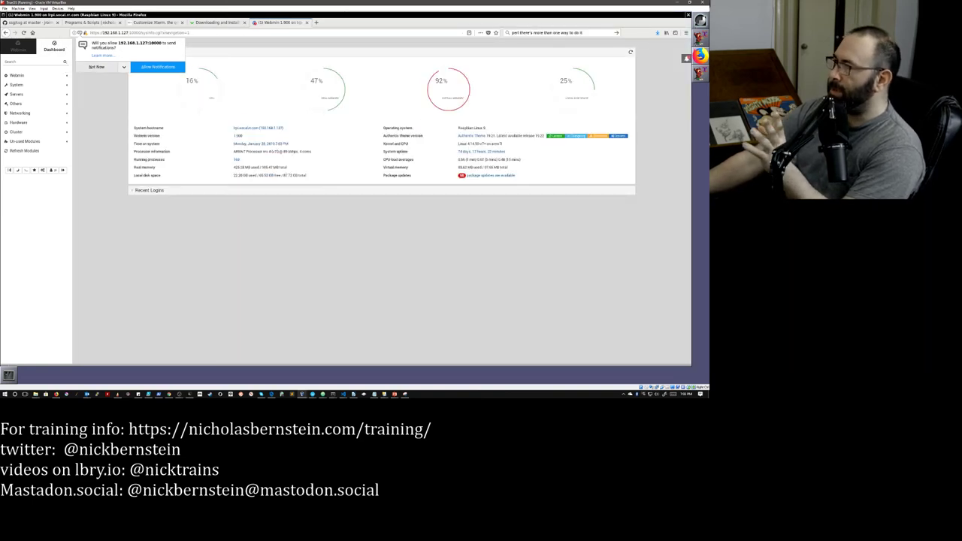
{"action": "left_click", "coordinate": [158, 67]}
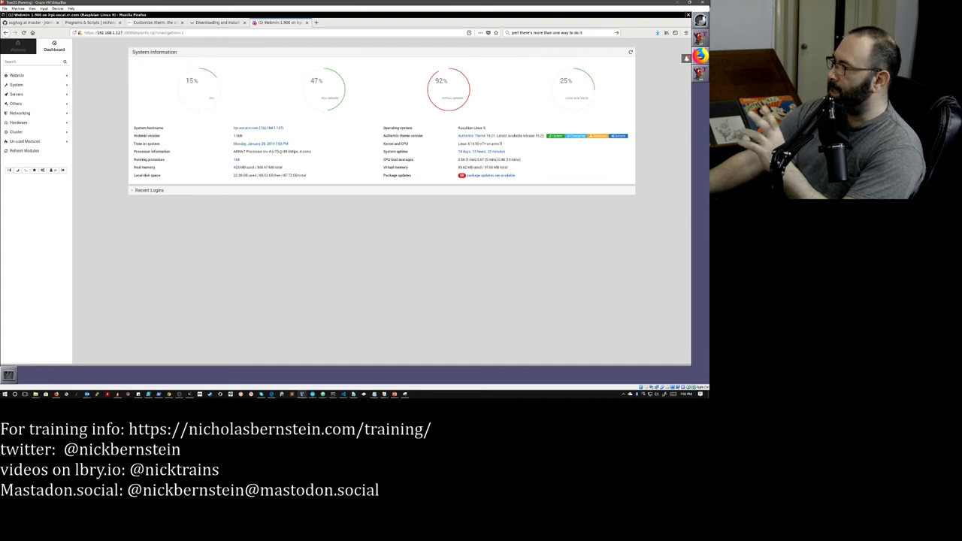
{"action": "left_click", "coordinate": [686, 58]}
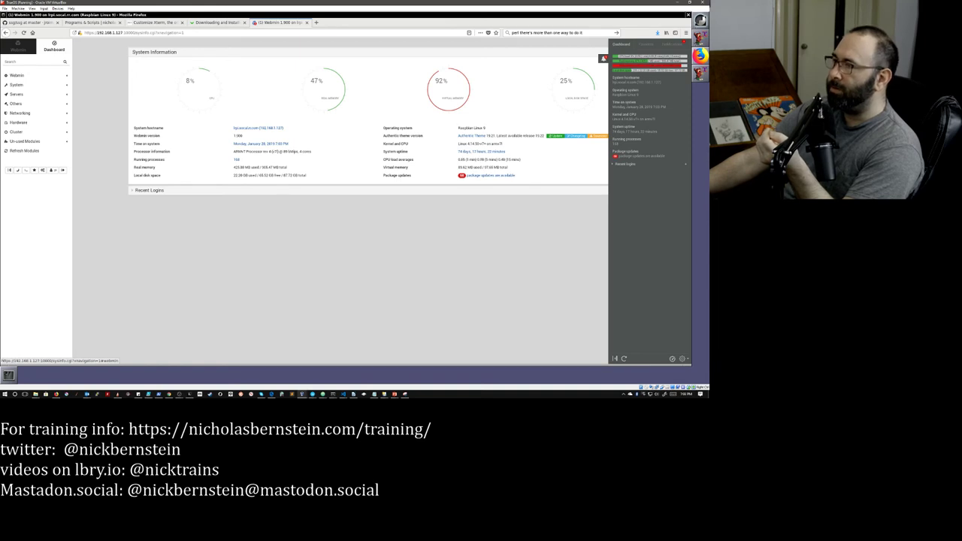
- Browse Webmin Users, then view root's daily, weekly and monthly Scheduled Cron Jobs
{"action": "left_click", "coordinate": [16, 75]}
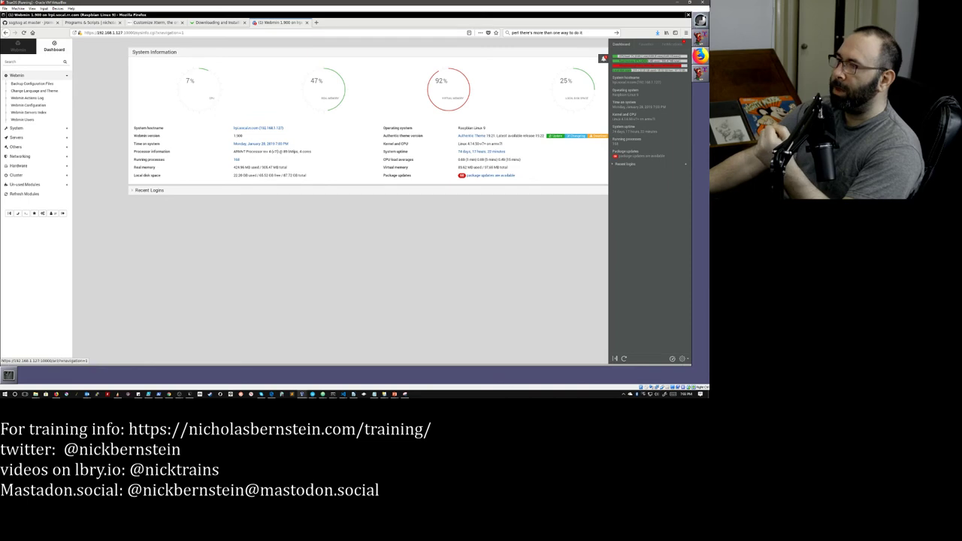
{"action": "left_click", "coordinate": [22, 119]}
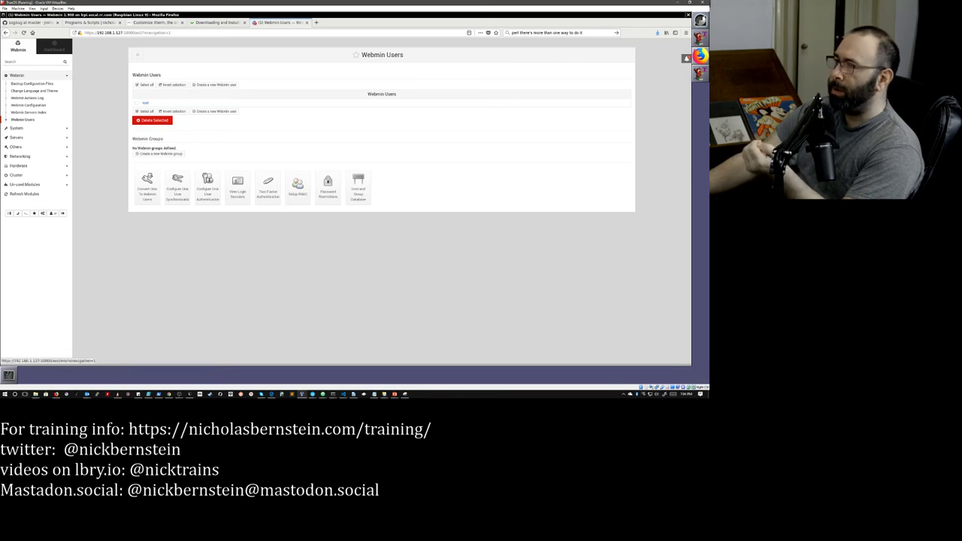
{"action": "left_click", "coordinate": [17, 128]}
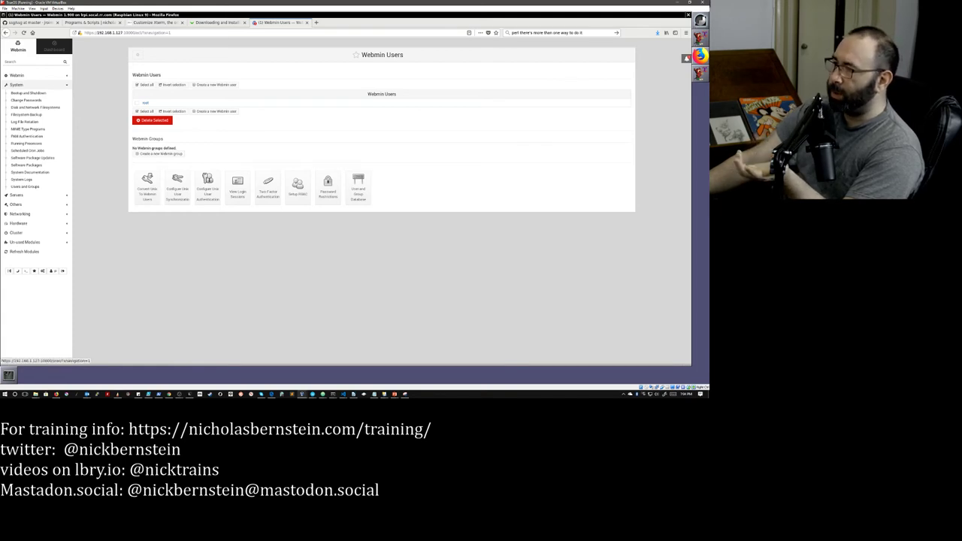
{"action": "left_click", "coordinate": [27, 150]}
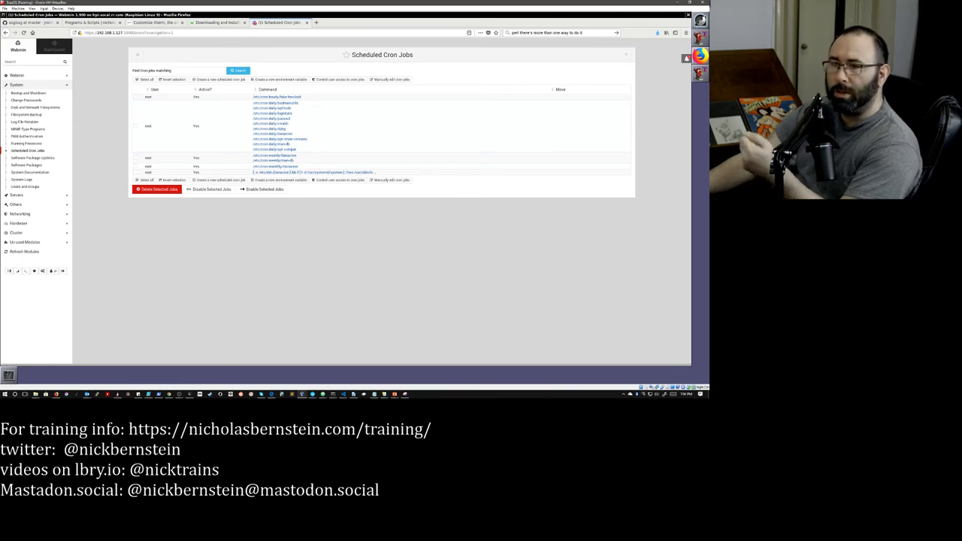
- Open the Create Cron Job form, pick its run-as user, and keep the Hourly schedule
{"action": "left_click", "coordinate": [218, 79]}
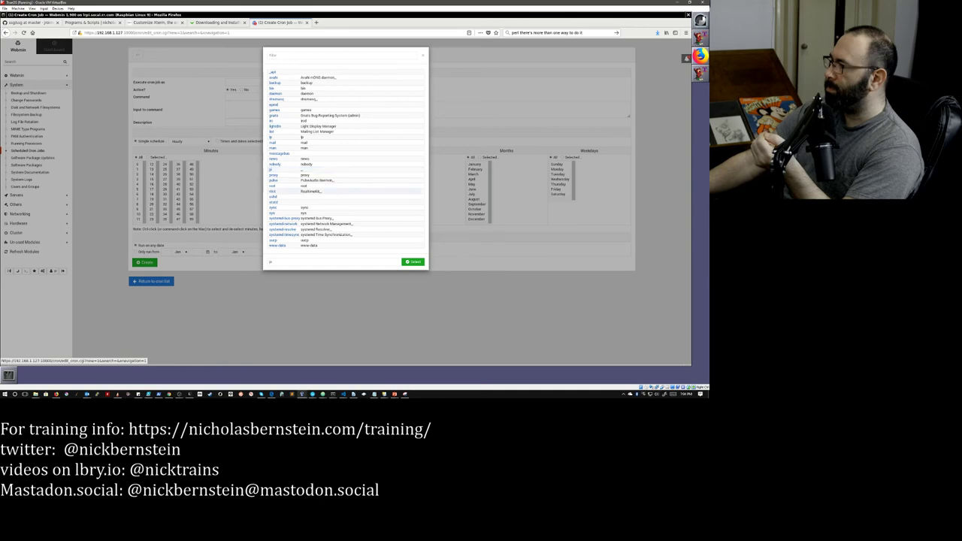
{"action": "left_click", "coordinate": [413, 262]}
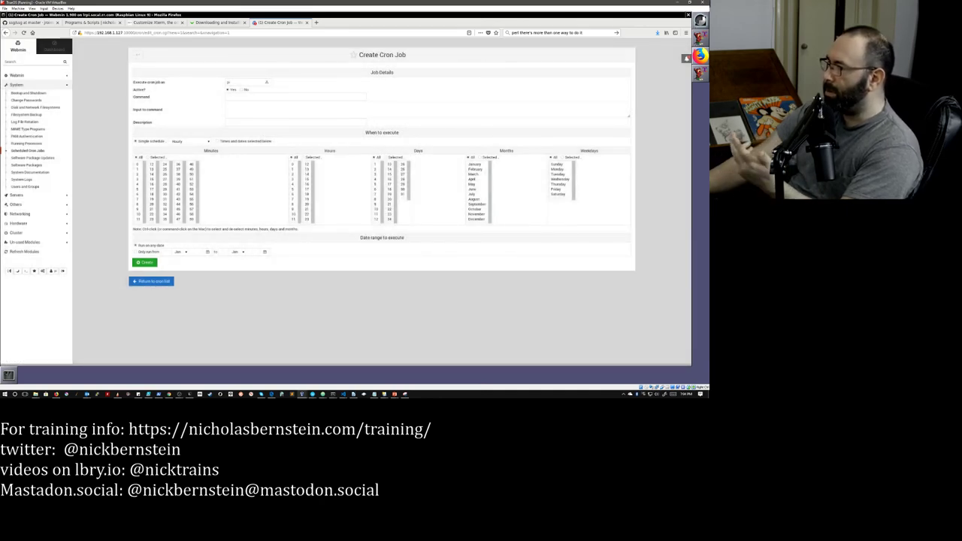
{"action": "left_click", "coordinate": [192, 141]}
{"action": "left_click", "coordinate": [178, 149]}
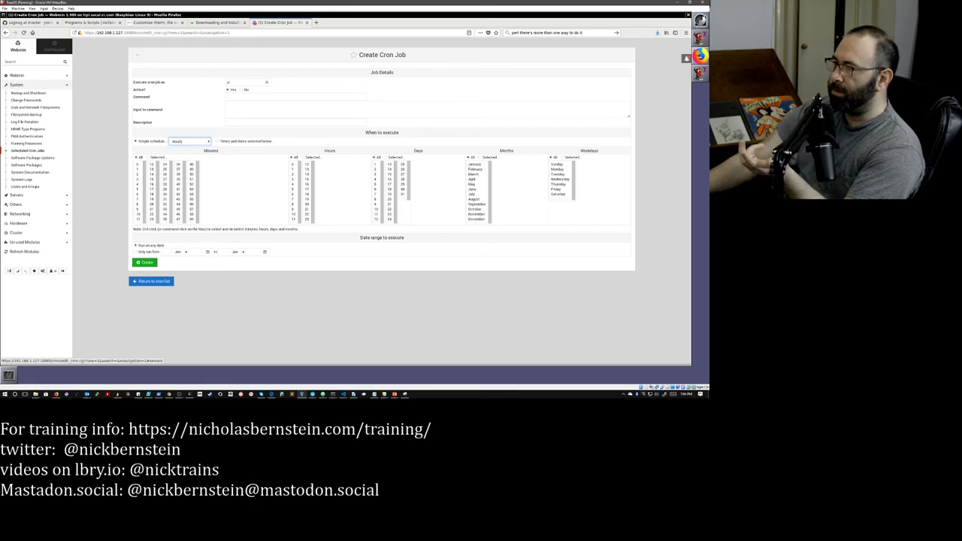
{"action": "left_click", "coordinate": [16, 194]}
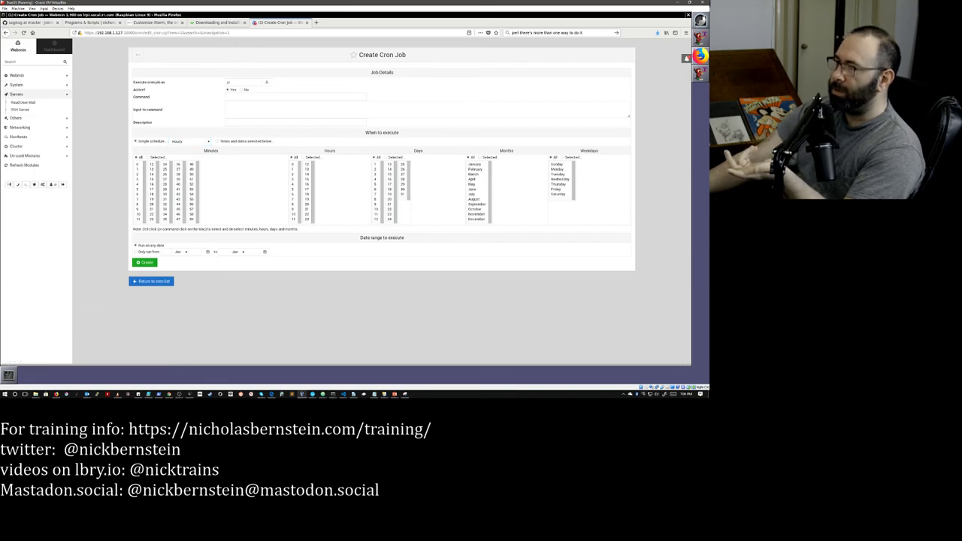
- View the OpenSSH Server module page with the System category expanded in the sidebar
{"action": "left_click", "coordinate": [20, 109]}
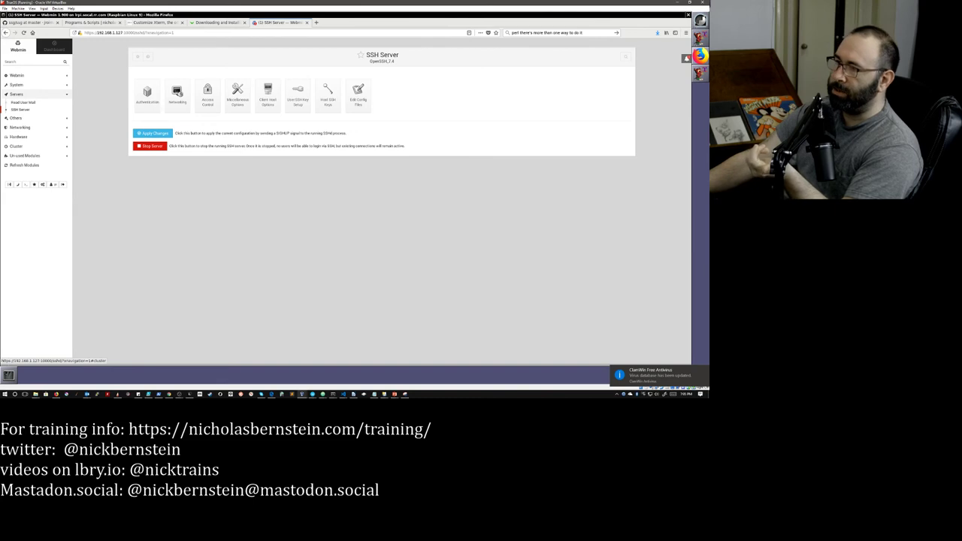
{"action": "left_click", "coordinate": [16, 85]}
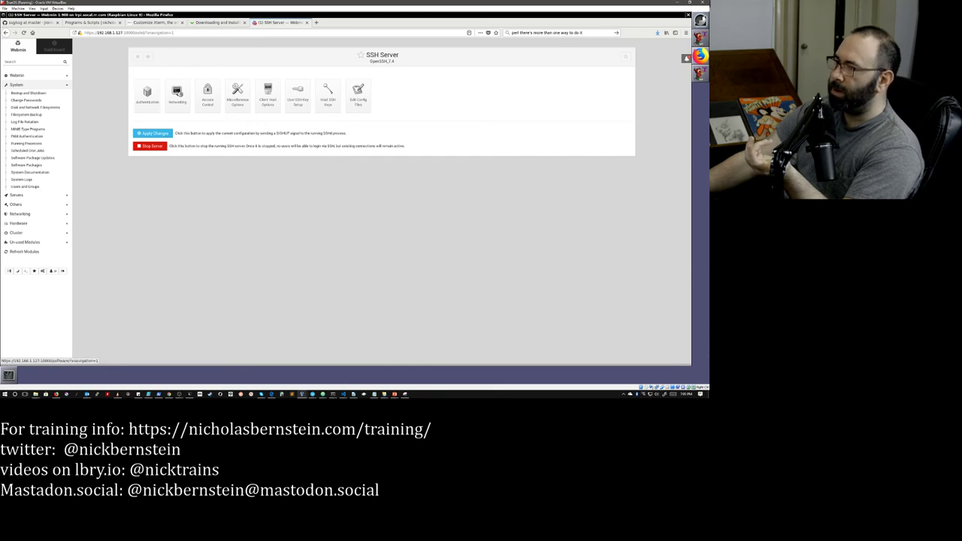
- Search APT for 'nginx' in Software Packages and select nginx to install
{"action": "left_click", "coordinate": [27, 164]}
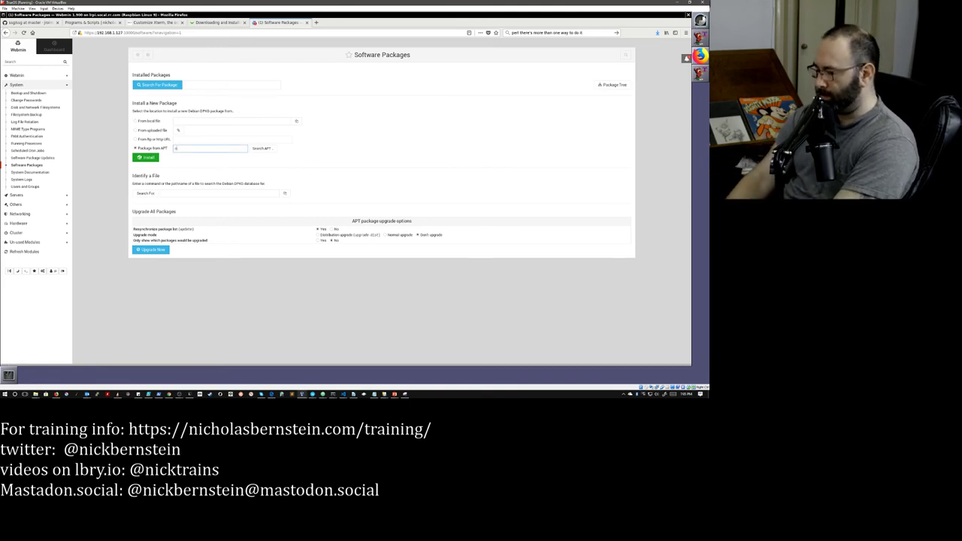
{"action": "type", "text": "nginx"}
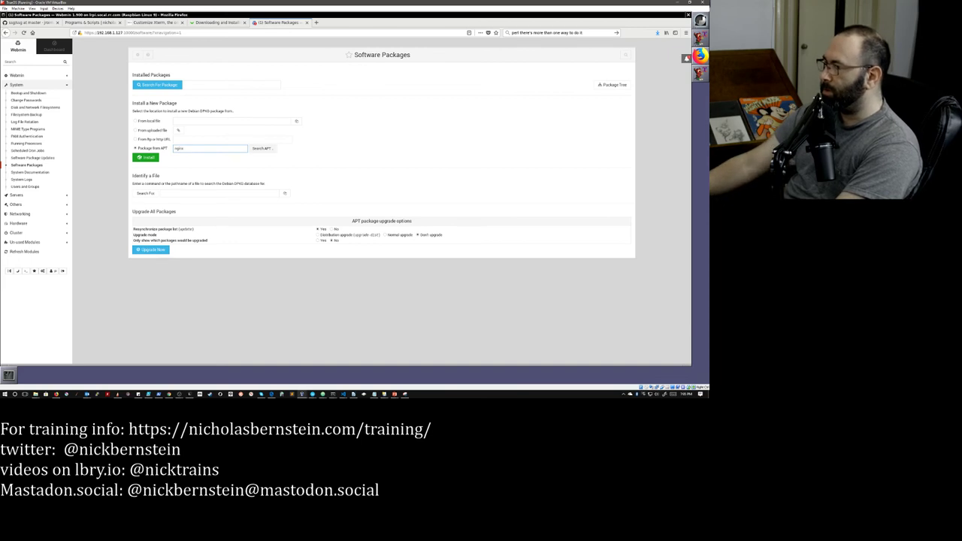
{"action": "key", "text": "Tab"}
{"action": "key", "text": "Return"}
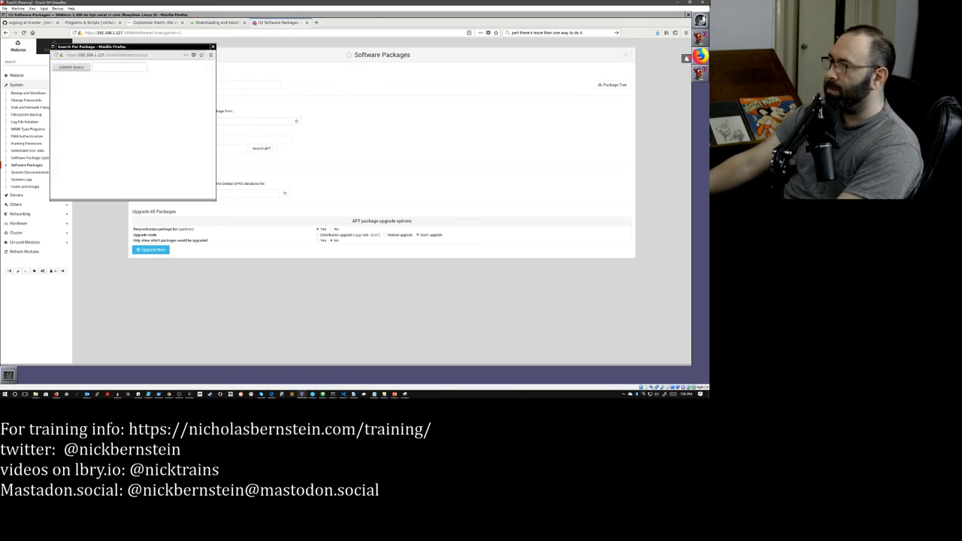
{"action": "type", "text": "n"}
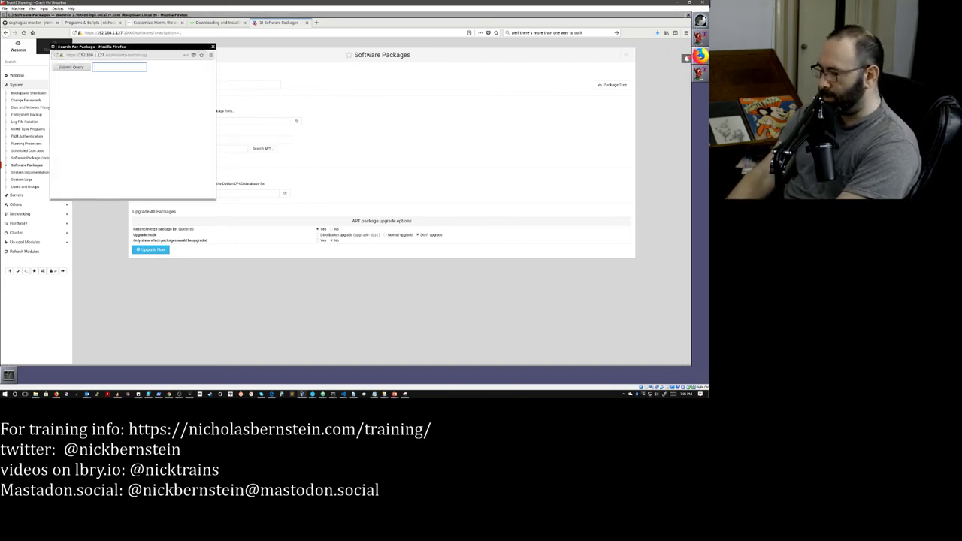
{"action": "type", "text": "ginx"}
{"action": "key", "text": "Return"}
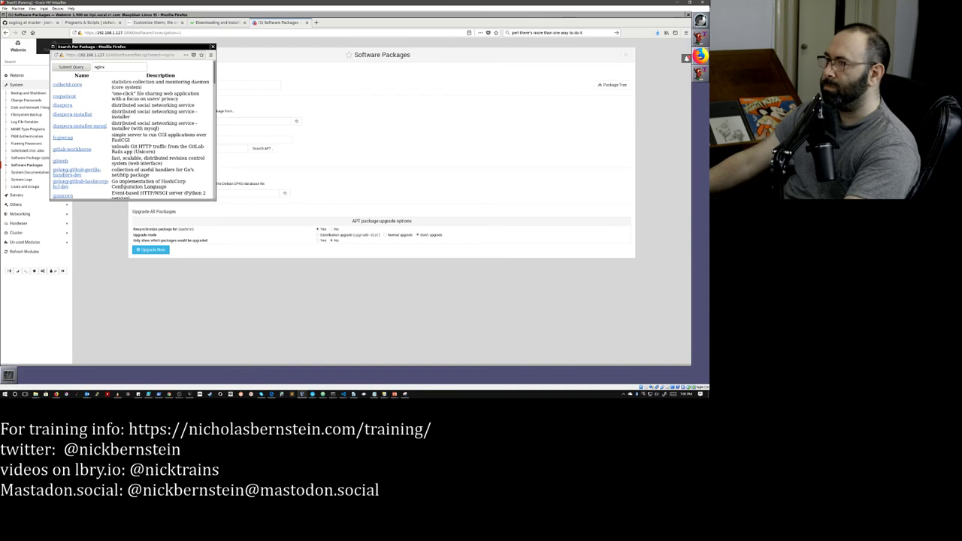
{"action": "scroll", "coordinate": [132, 135], "scroll_direction": "down", "scroll_amount": 2}
{"action": "scroll", "coordinate": [132, 135], "scroll_direction": "down", "scroll_amount": 2}
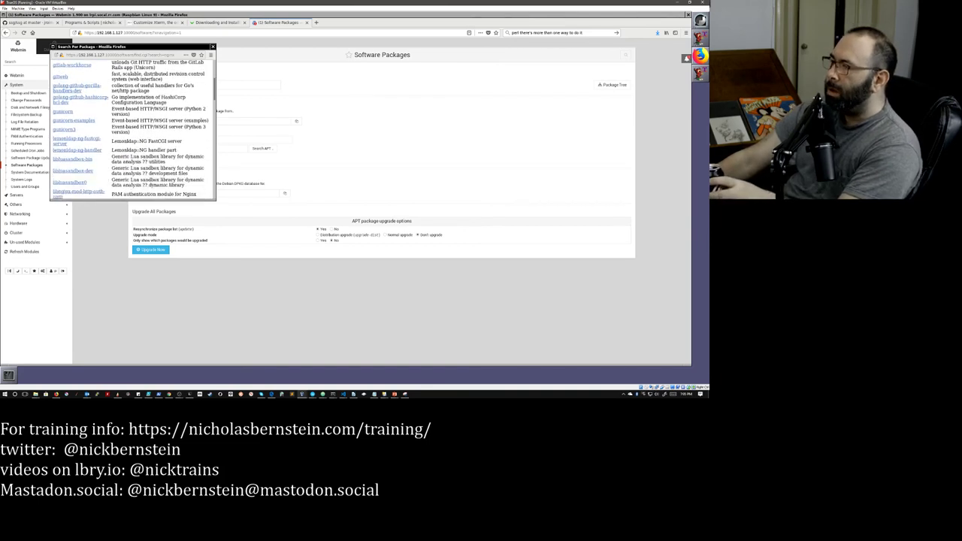
{"action": "scroll", "coordinate": [131, 136], "scroll_direction": "down", "scroll_amount": 3}
{"action": "scroll", "coordinate": [132, 136], "scroll_direction": "down", "scroll_amount": 3}
{"action": "scroll", "coordinate": [132, 136], "scroll_direction": "down", "scroll_amount": 3}
{"action": "scroll", "coordinate": [132, 135], "scroll_direction": "down", "scroll_amount": 3}
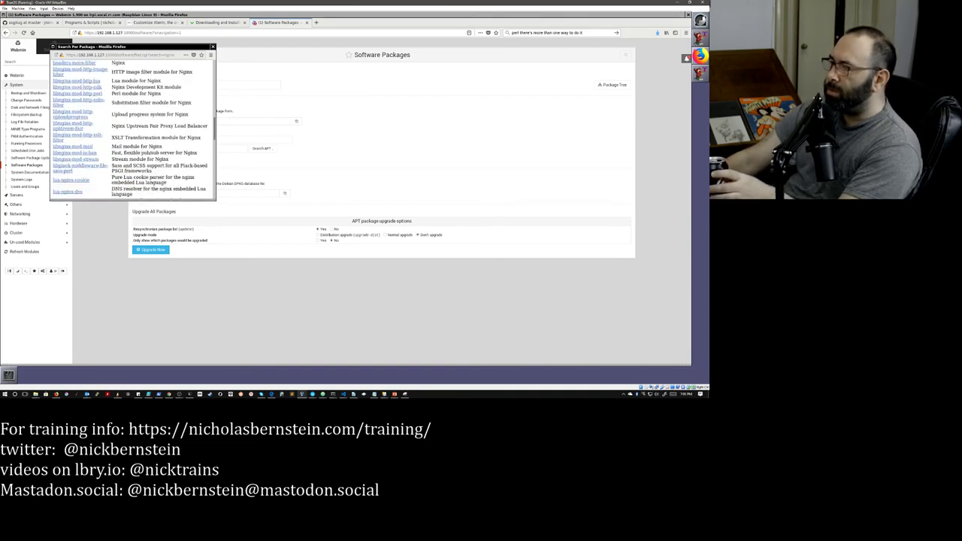
{"action": "scroll", "coordinate": [131, 132], "scroll_direction": "down", "scroll_amount": 3}
{"action": "scroll", "coordinate": [131, 132], "scroll_direction": "down", "scroll_amount": 3}
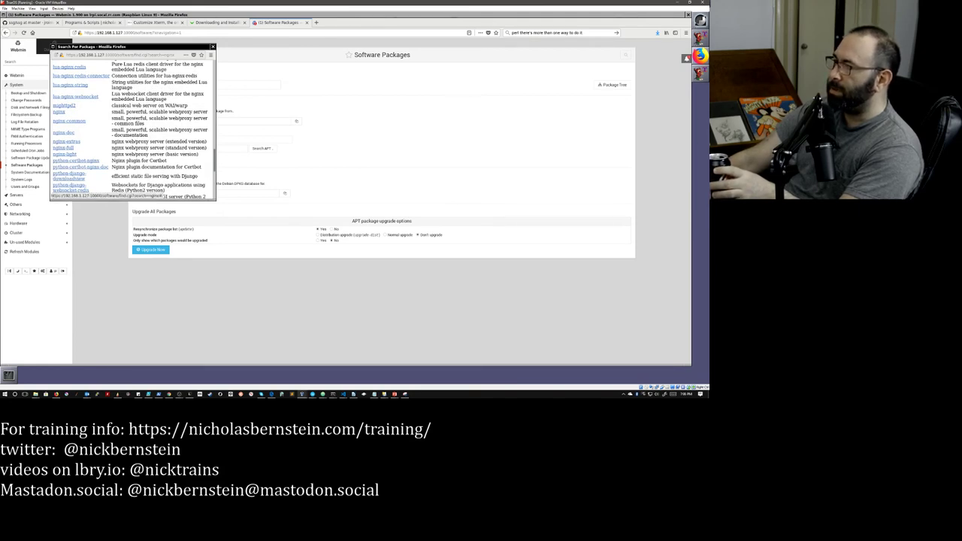
{"action": "left_click", "coordinate": [59, 112]}
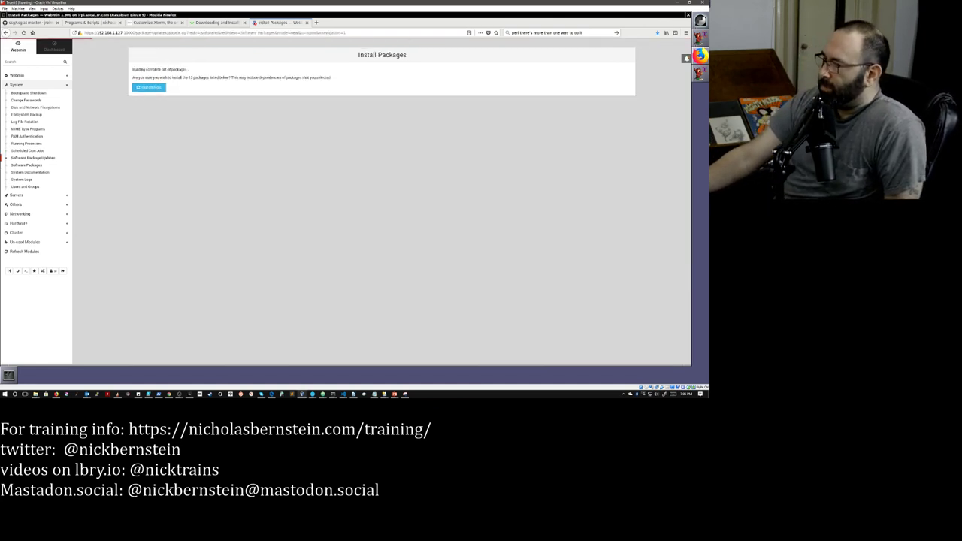
- Confirm installing nginx's 13 packages, then browse the Un-used Modules and System categories
{"action": "left_click", "coordinate": [148, 87]}
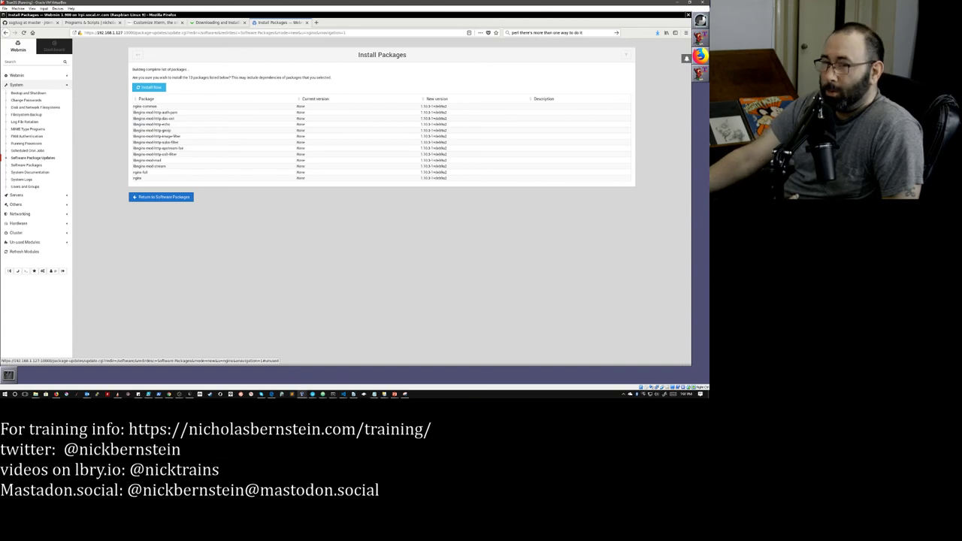
{"action": "left_click", "coordinate": [25, 242]}
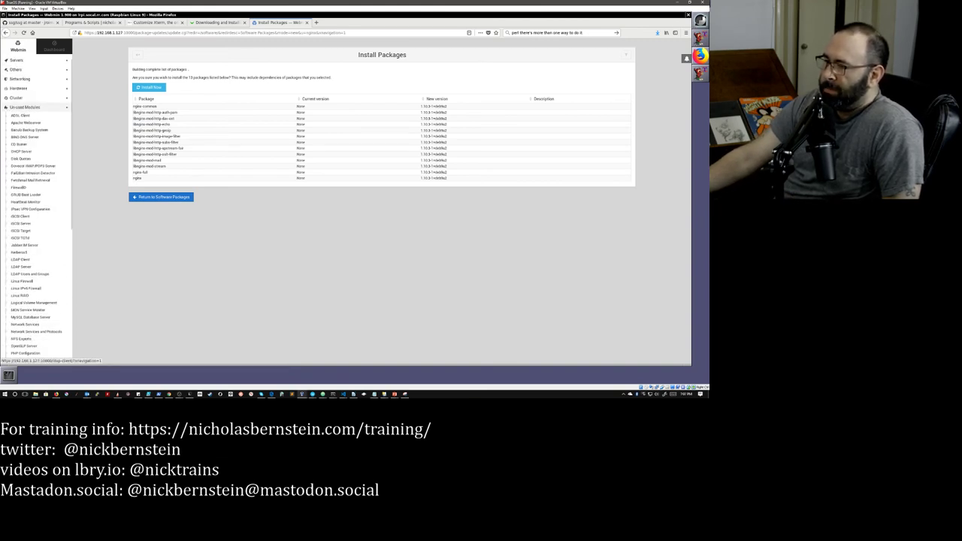
{"action": "scroll", "coordinate": [30, 259], "scroll_direction": "down", "scroll_amount": 3}
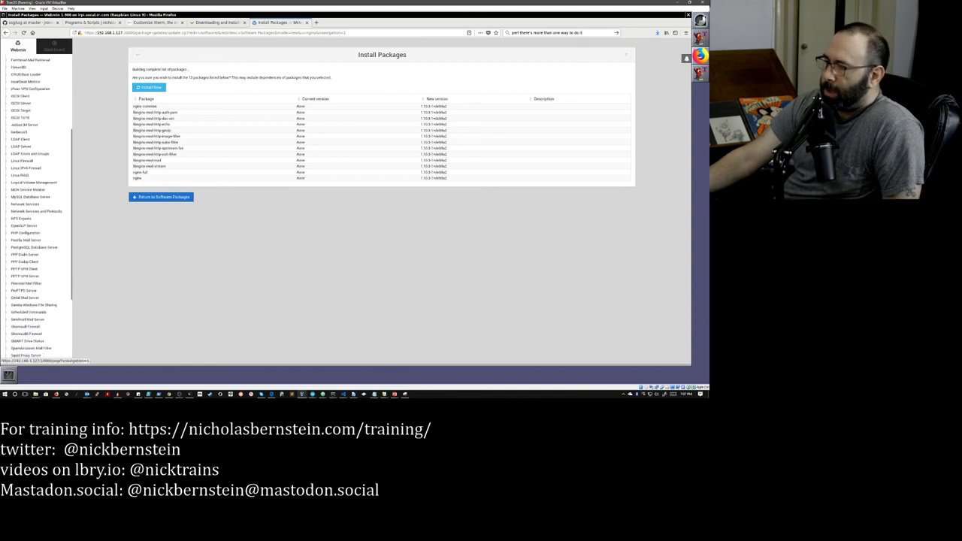
{"action": "scroll", "coordinate": [37, 211], "scroll_direction": "up", "scroll_amount": 2}
{"action": "scroll", "coordinate": [30, 265], "scroll_direction": "up", "scroll_amount": 2}
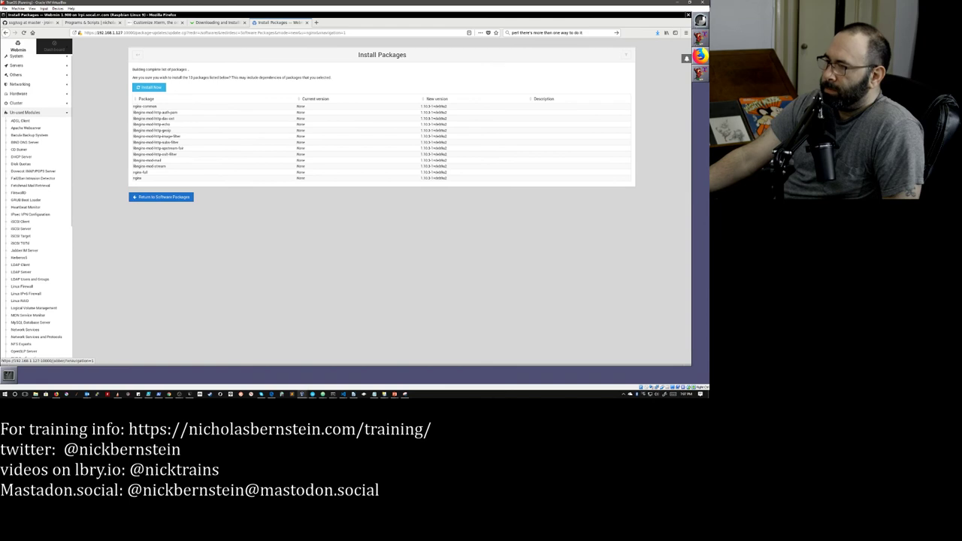
{"action": "scroll", "coordinate": [30, 252], "scroll_direction": "down", "scroll_amount": 2}
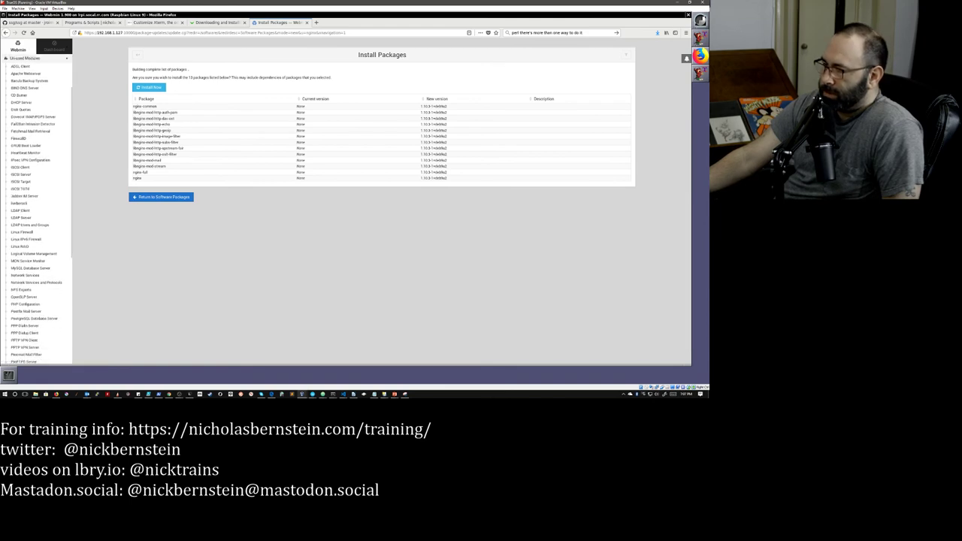
{"action": "scroll", "coordinate": [38, 210], "scroll_direction": "down", "scroll_amount": 2}
{"action": "scroll", "coordinate": [37, 211], "scroll_direction": "down", "scroll_amount": 2}
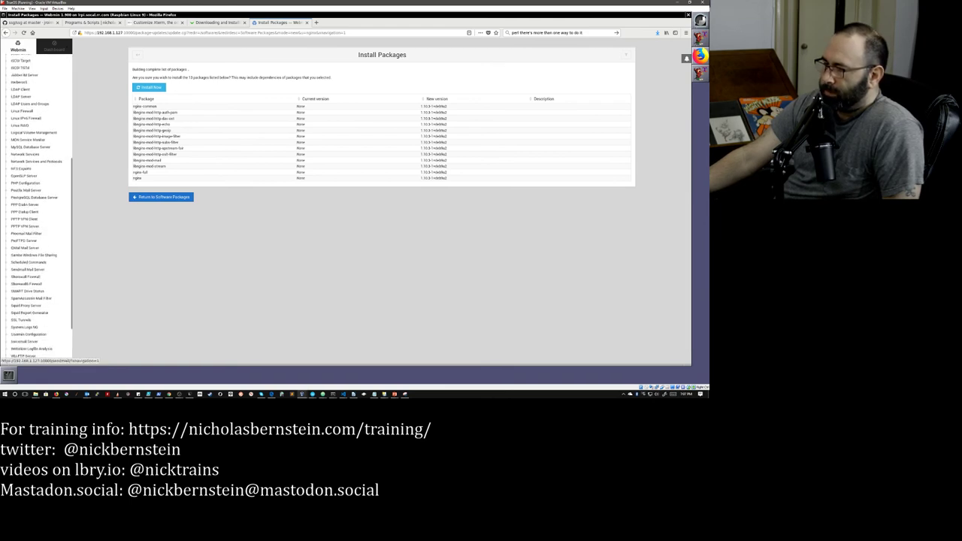
{"action": "scroll", "coordinate": [30, 287], "scroll_direction": "down", "scroll_amount": 2}
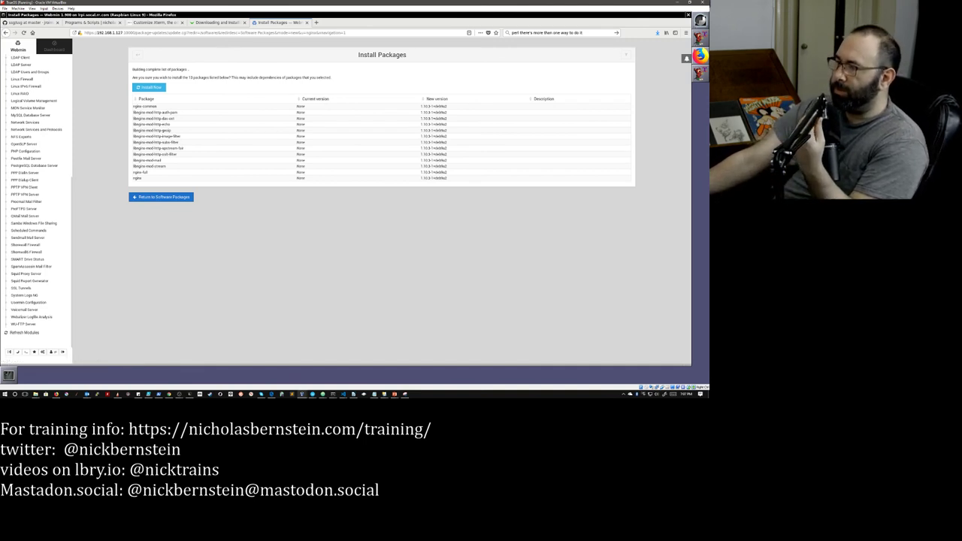
{"action": "scroll", "coordinate": [37, 210], "scroll_direction": "up", "scroll_amount": 1}
{"action": "scroll", "coordinate": [38, 210], "scroll_direction": "up", "scroll_amount": 2}
{"action": "scroll", "coordinate": [30, 174], "scroll_direction": "up", "scroll_amount": 1}
{"action": "scroll", "coordinate": [30, 173], "scroll_direction": "up", "scroll_amount": 2}
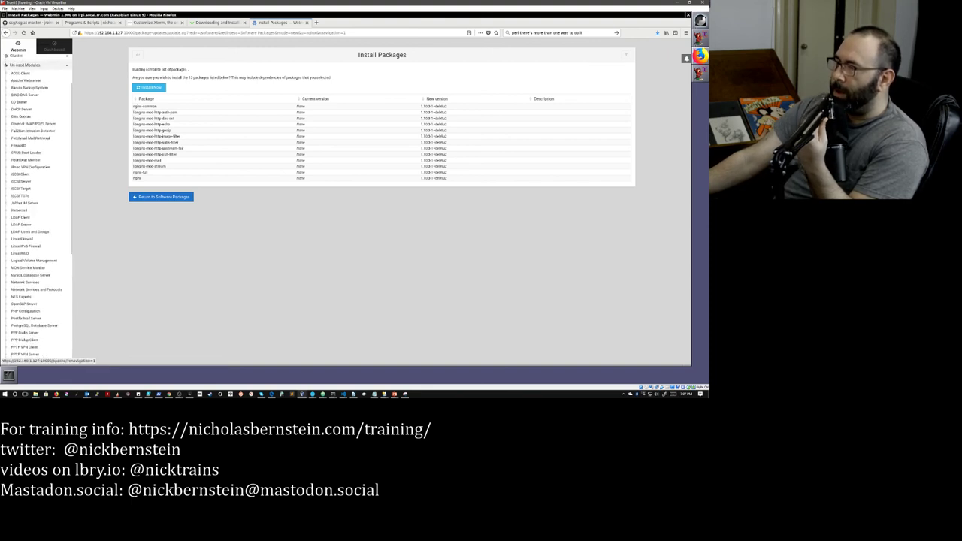
{"action": "scroll", "coordinate": [36, 211], "scroll_direction": "up", "scroll_amount": 2}
{"action": "scroll", "coordinate": [36, 211], "scroll_direction": "up", "scroll_amount": 1}
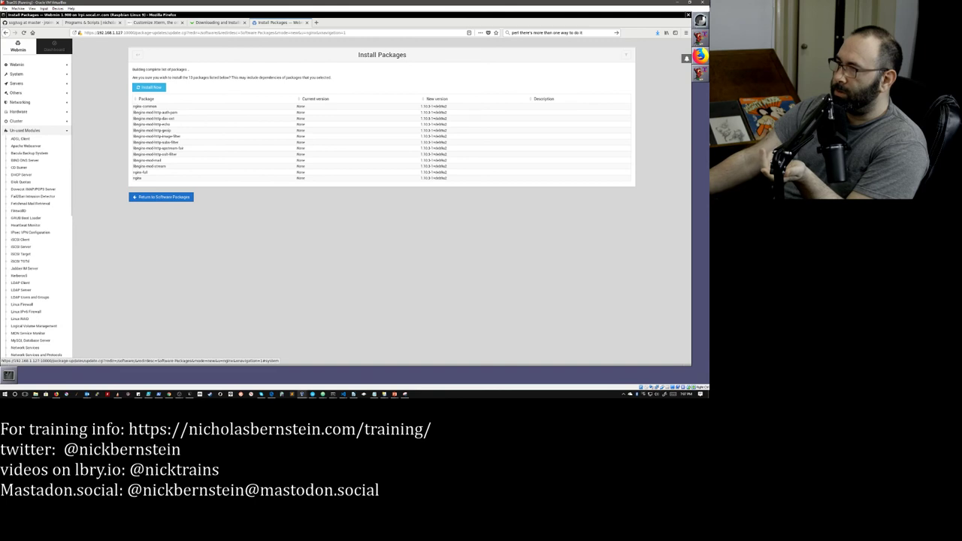
{"action": "left_click", "coordinate": [17, 74]}
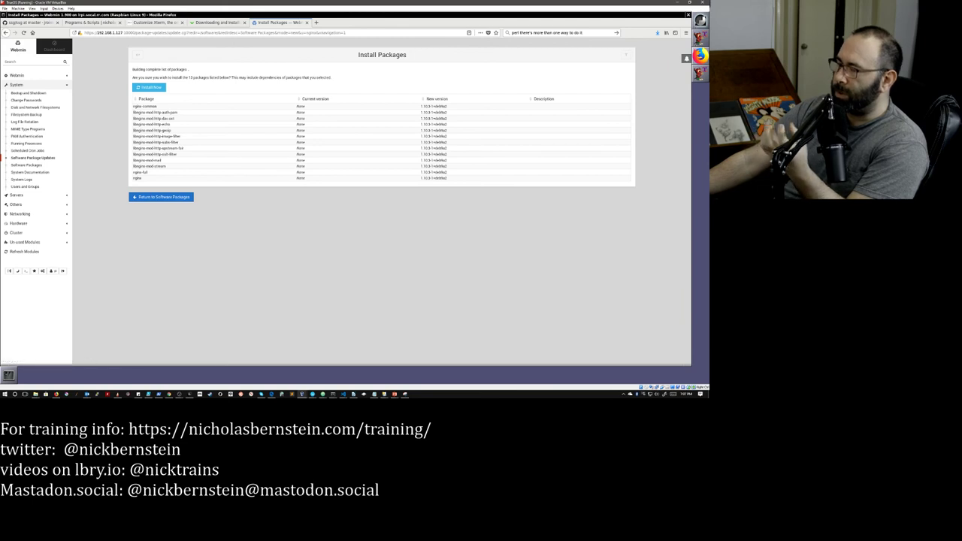
- Bind Webmin to only 127.0.0.1 in Ports and Addresses, keeping port 10000
{"action": "left_click", "coordinate": [17, 75]}
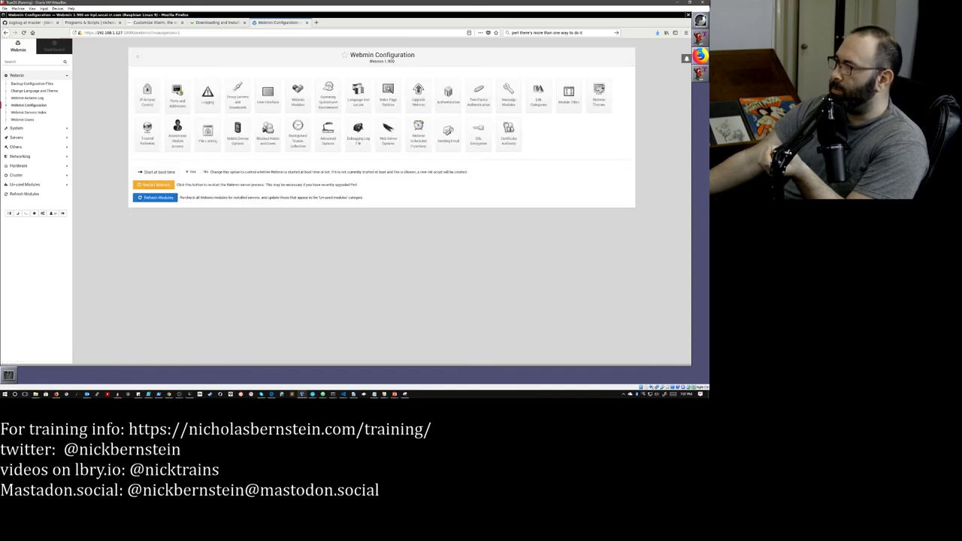
{"action": "left_click", "coordinate": [177, 94]}
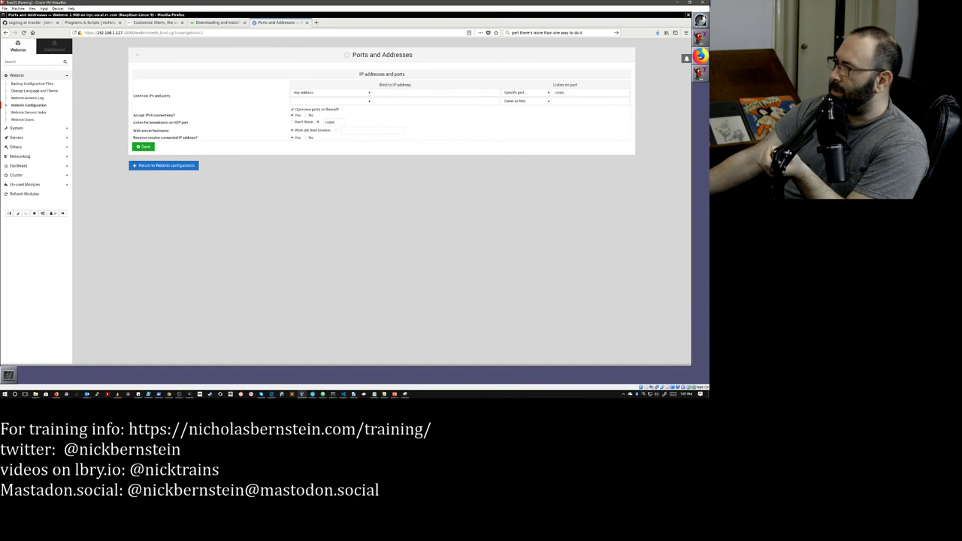
{"action": "left_click", "coordinate": [330, 91]}
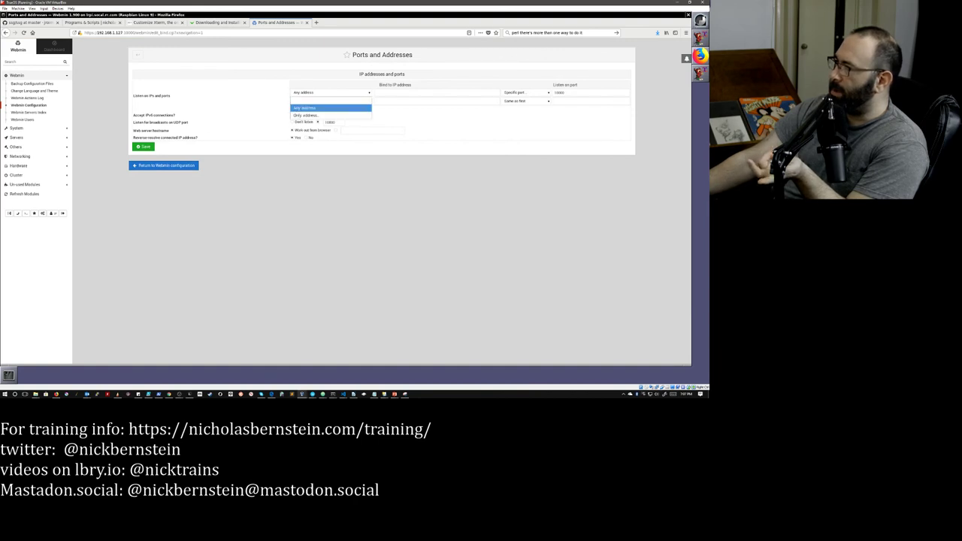
{"action": "left_click", "coordinate": [307, 115]}
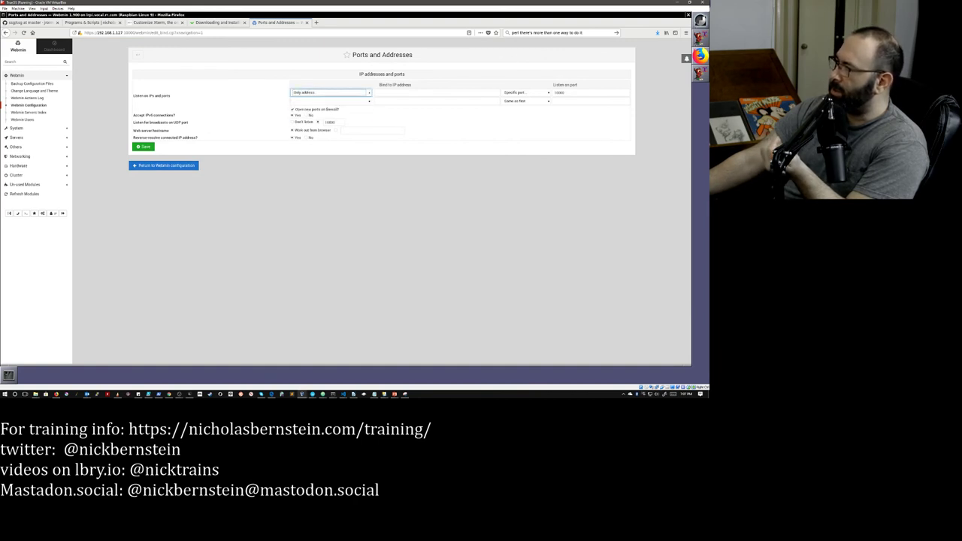
{"action": "key", "text": "Tab"}
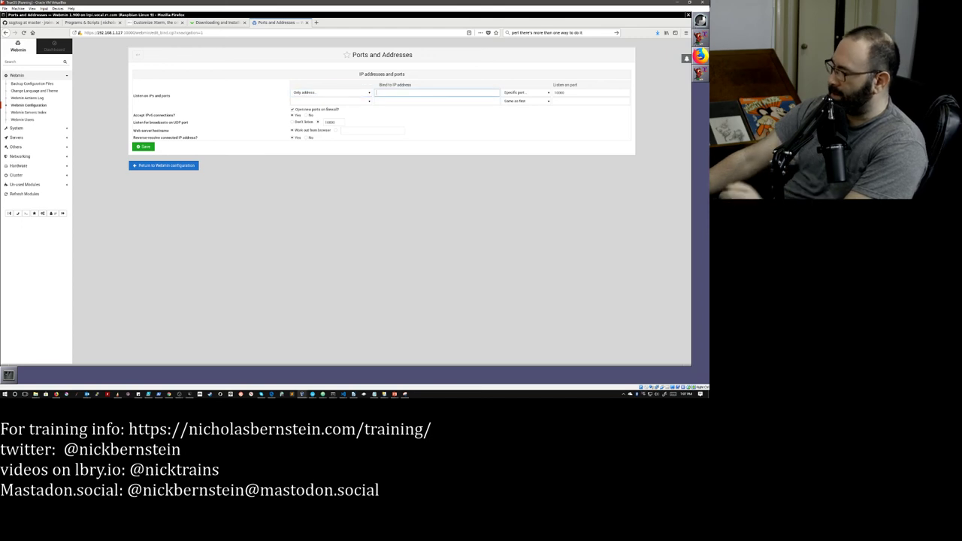
{"action": "type", "text": "127.0.0.1"}
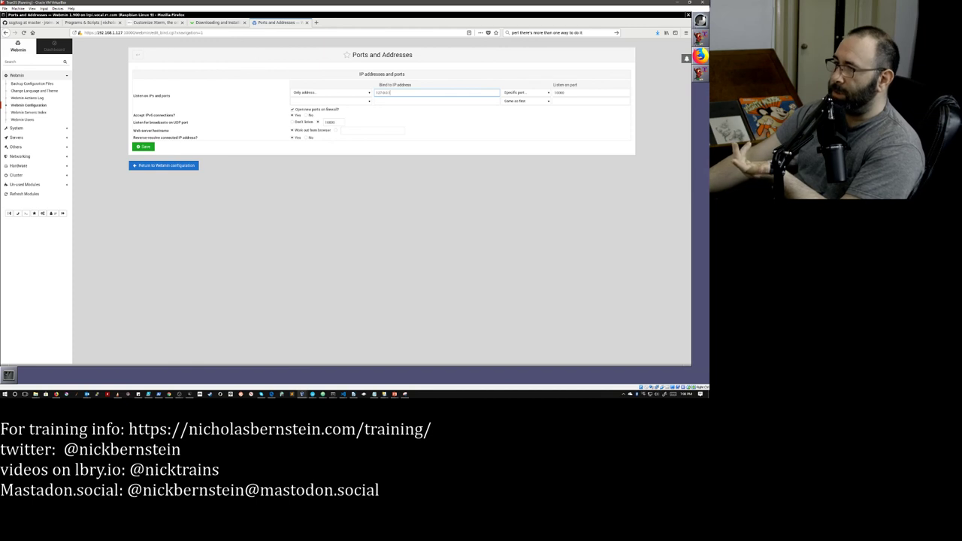
{"action": "left_click", "coordinate": [16, 174]}
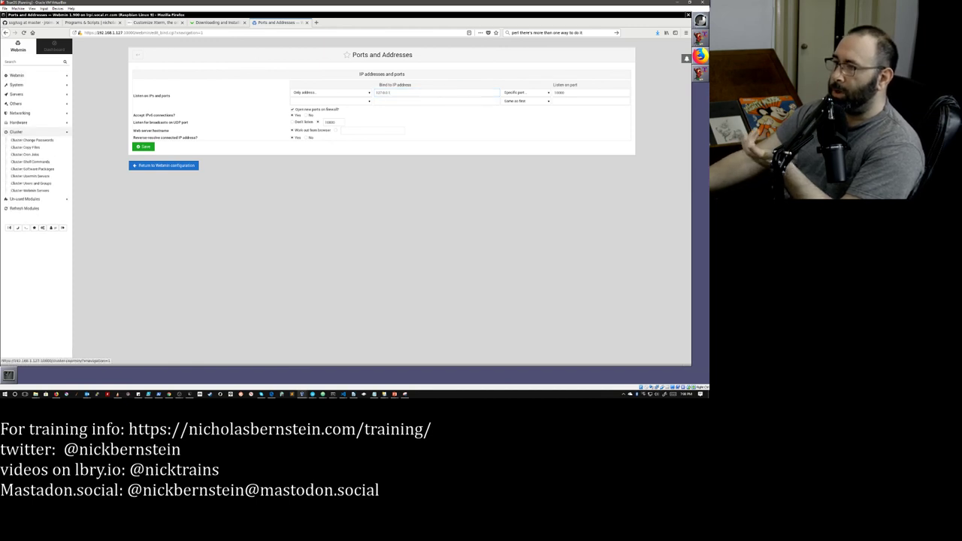